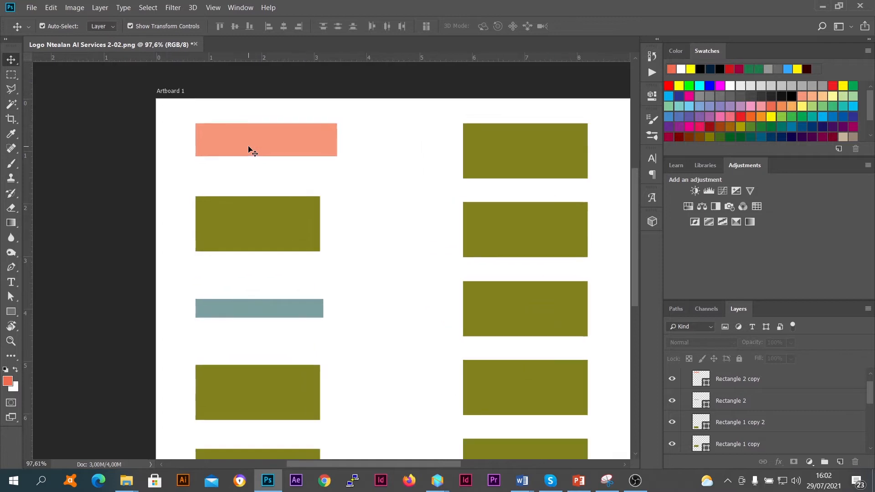
Collapse the expanded panels to icons to give the artboard more workspace
drag(303, 150, 283, 126)
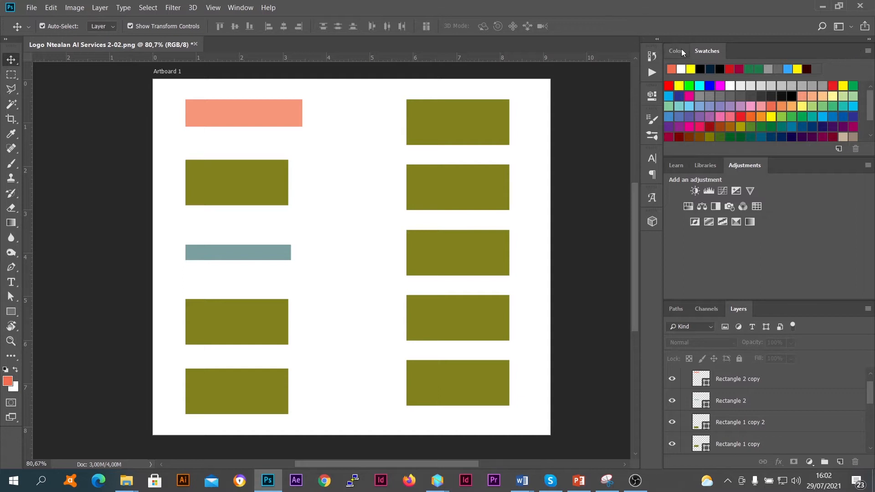
click(869, 41)
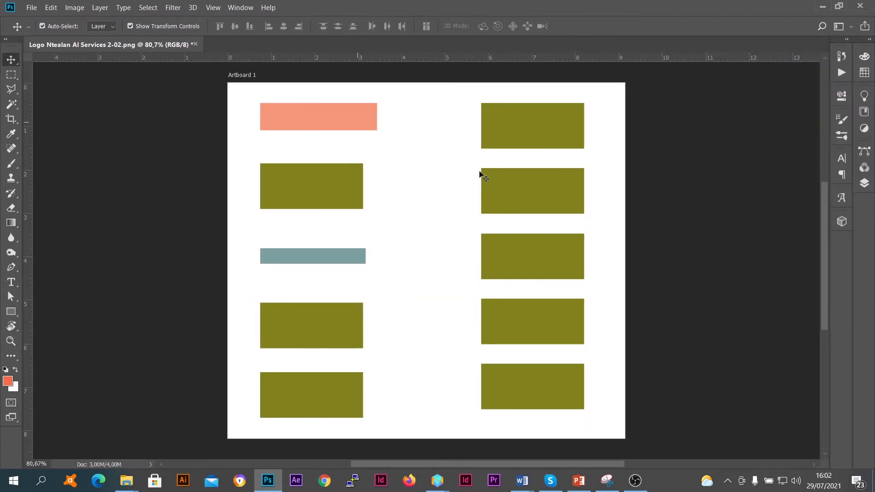
scroll(475, 179, left, 1)
scroll(475, 179, right, 1)
Move the olive and teal rectangles in the artboard's left column vertically so the gaps between them are uneven
click(327, 112)
click(314, 182)
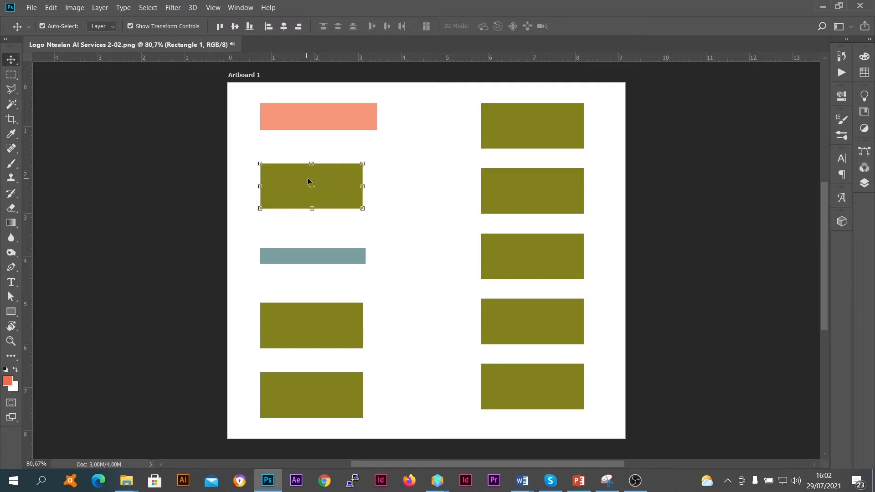
drag(321, 180, 318, 166)
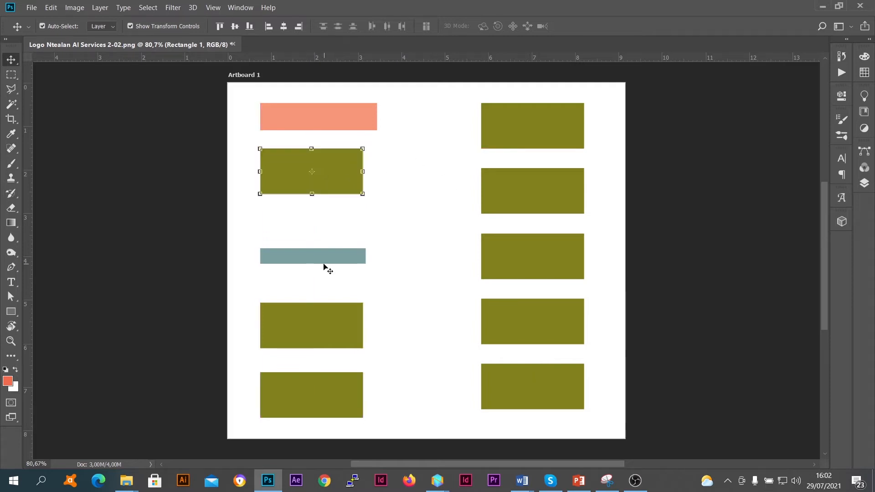
drag(323, 250, 321, 208)
drag(328, 317, 321, 251)
drag(316, 389, 313, 404)
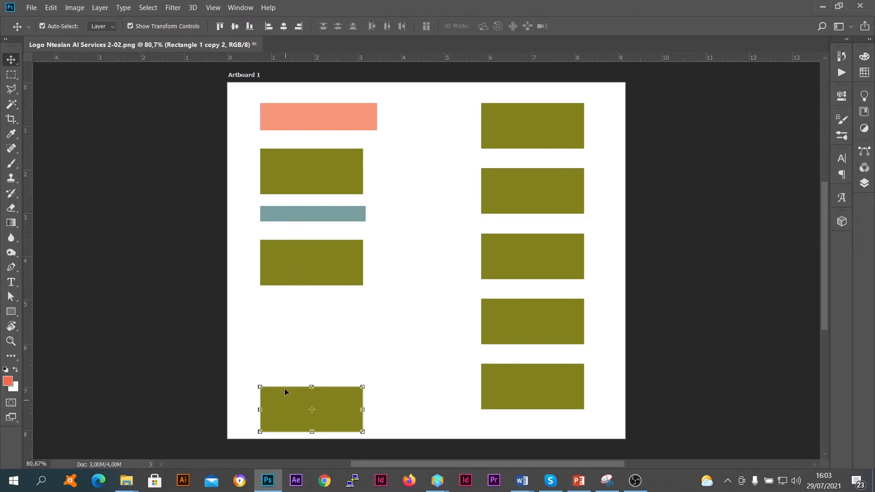
Shift the right column's first rectangle up and its second, fourth and fifth rectangles down to make the gaps uneven
drag(536, 400, 535, 417)
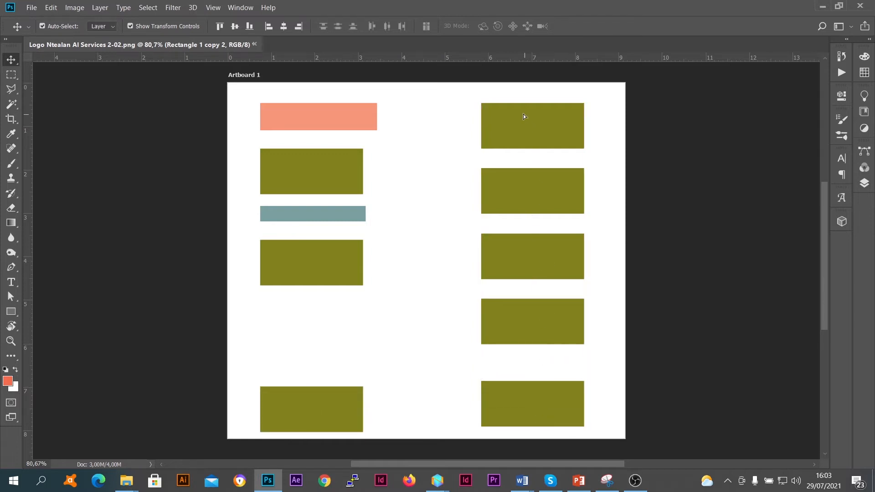
drag(523, 116, 523, 99)
drag(527, 189, 528, 202)
drag(549, 323, 549, 345)
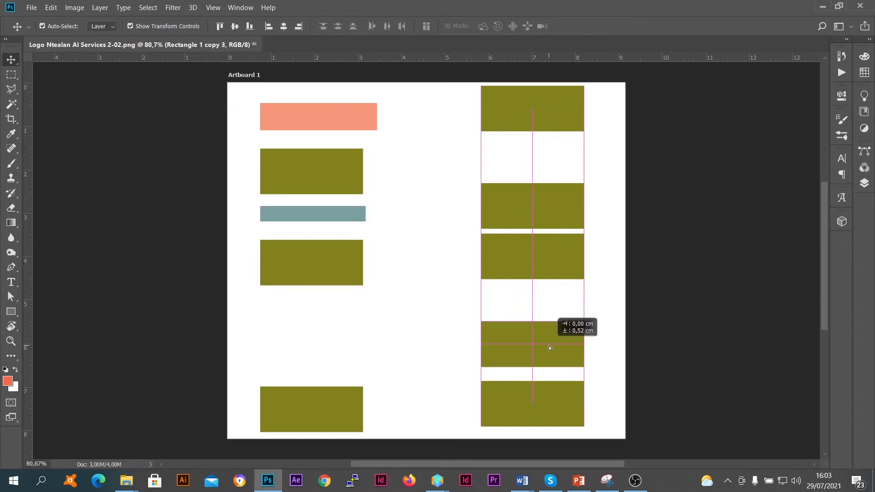
drag(549, 345, 549, 345)
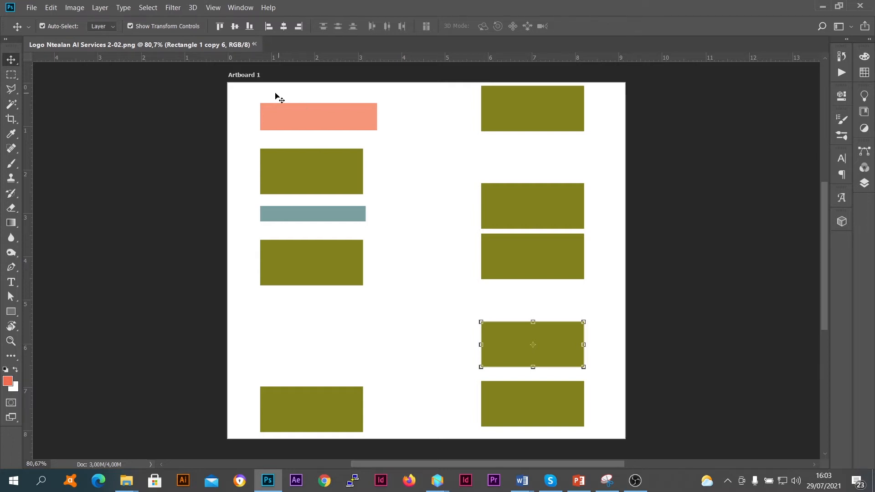
drag(280, 88, 334, 423)
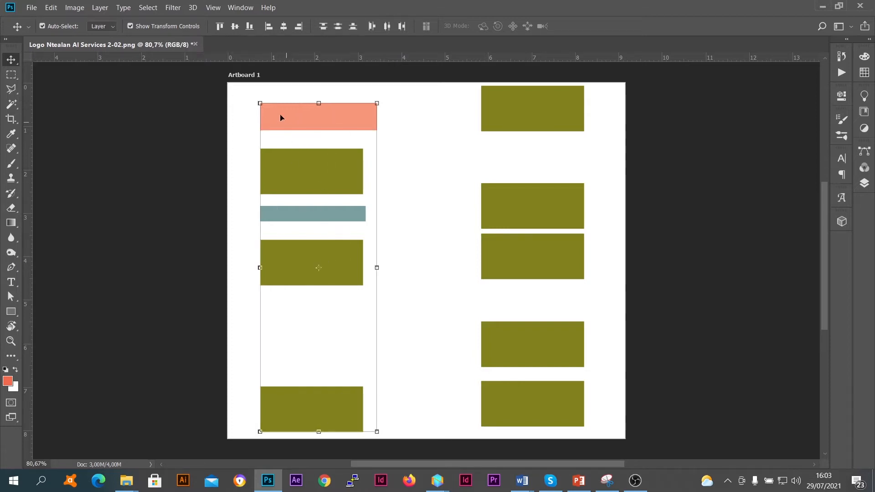
key(ctrl+t)
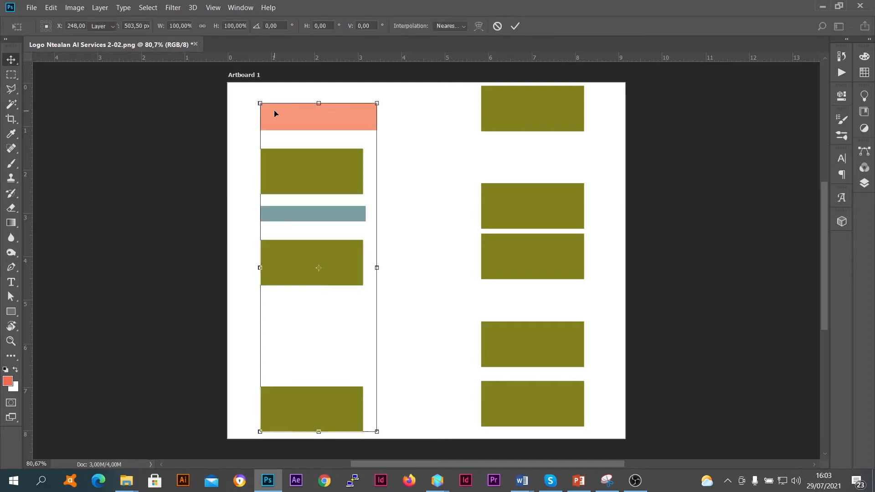
click(6, 62)
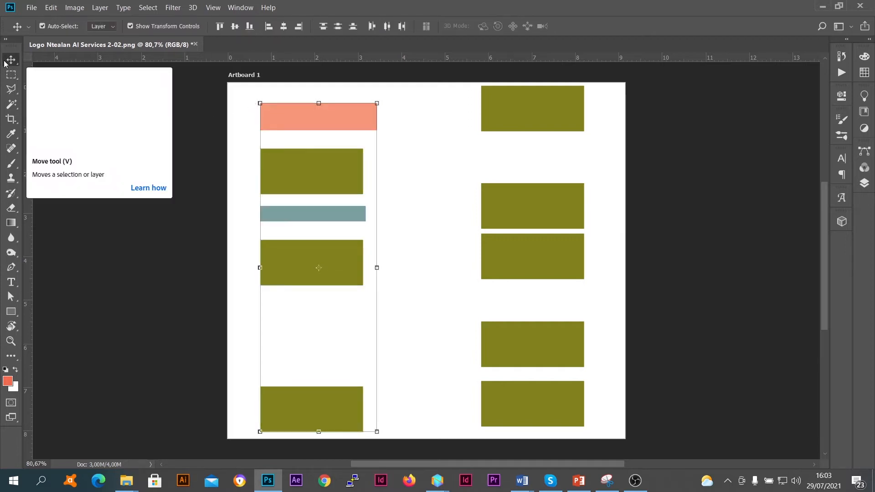
click(241, 128)
click(288, 120)
click(298, 167)
click(332, 217)
click(332, 242)
click(392, 226)
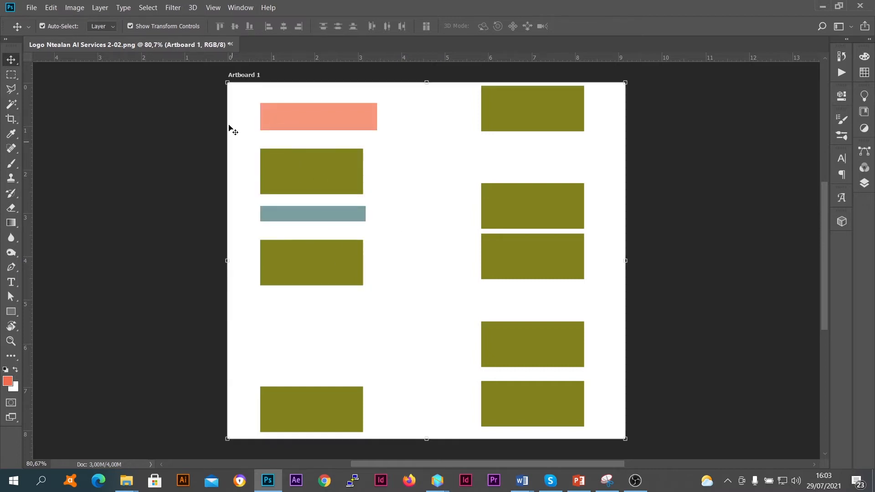
Hide the transform controls while selecting the left column's rectangles, and show the controls again
click(132, 26)
drag(242, 90, 328, 384)
drag(250, 87, 380, 430)
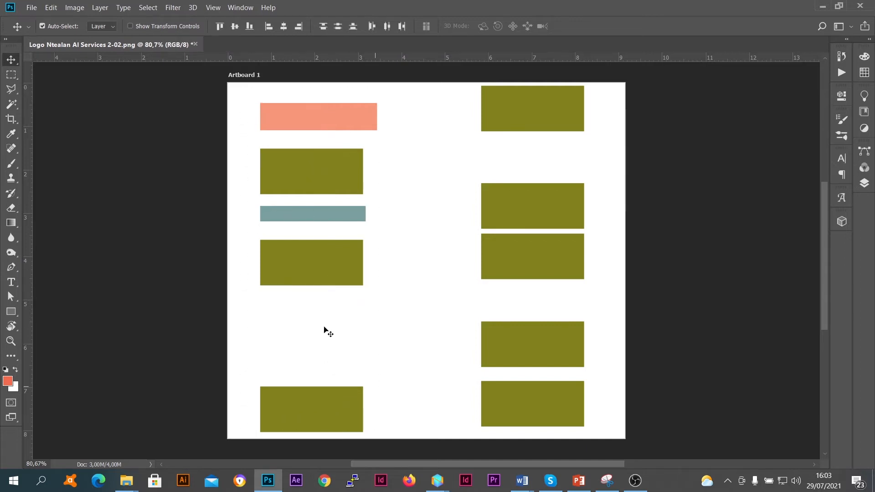
click(130, 26)
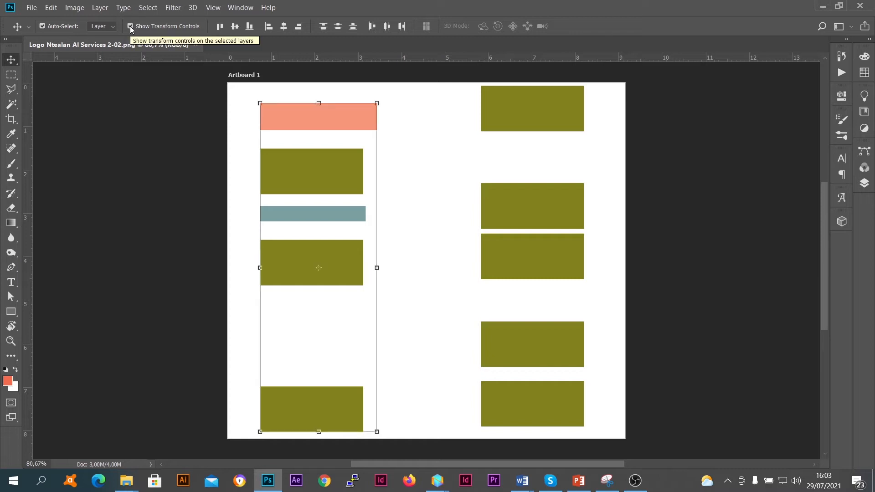
click(234, 93)
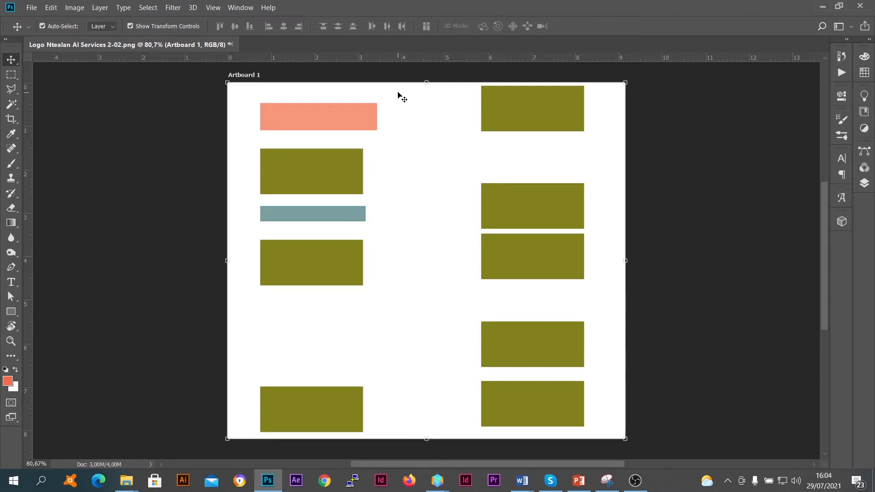
Distribute the left column's five rectangles vertically, trying centers, top edges and bottom edges, and finish with vertical centers
drag(398, 92, 243, 418)
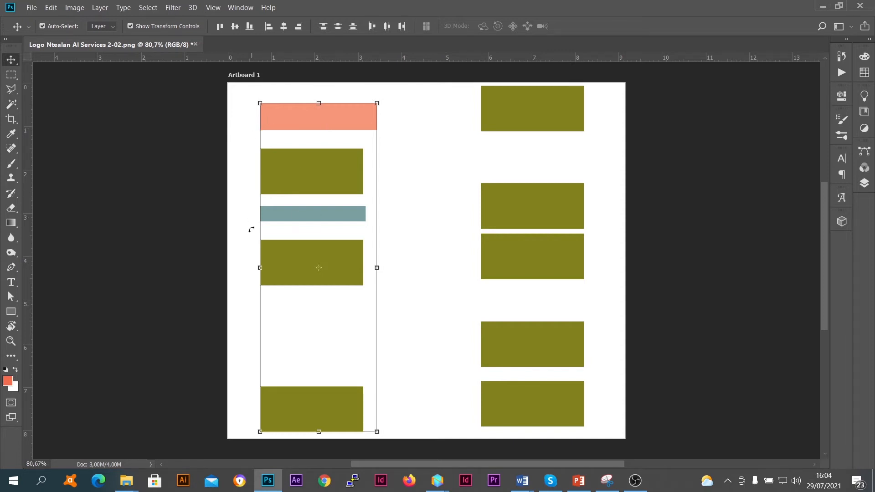
click(337, 28)
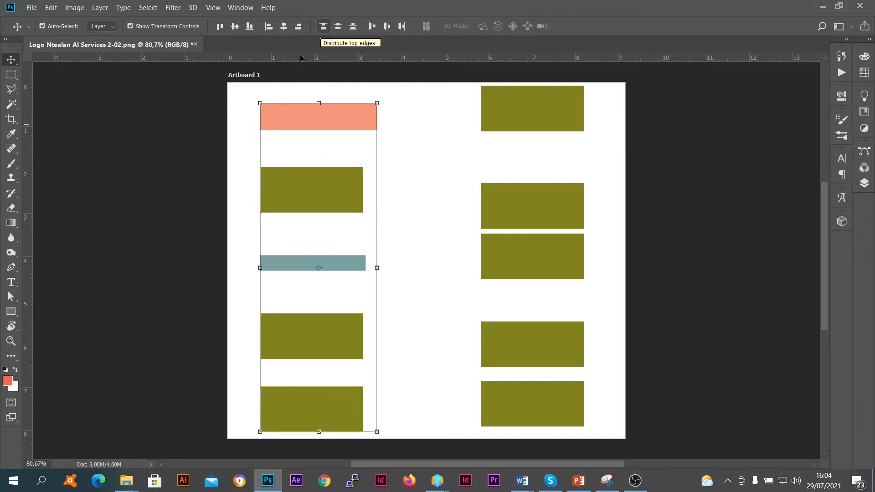
click(325, 27)
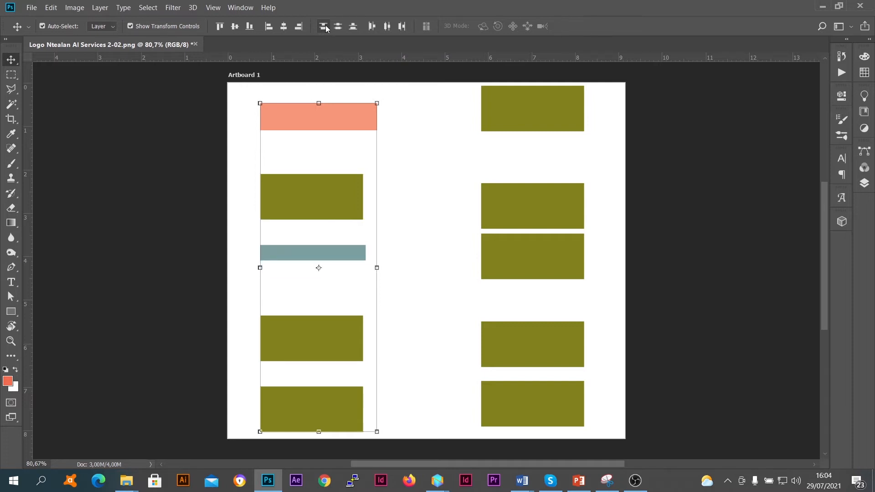
click(352, 26)
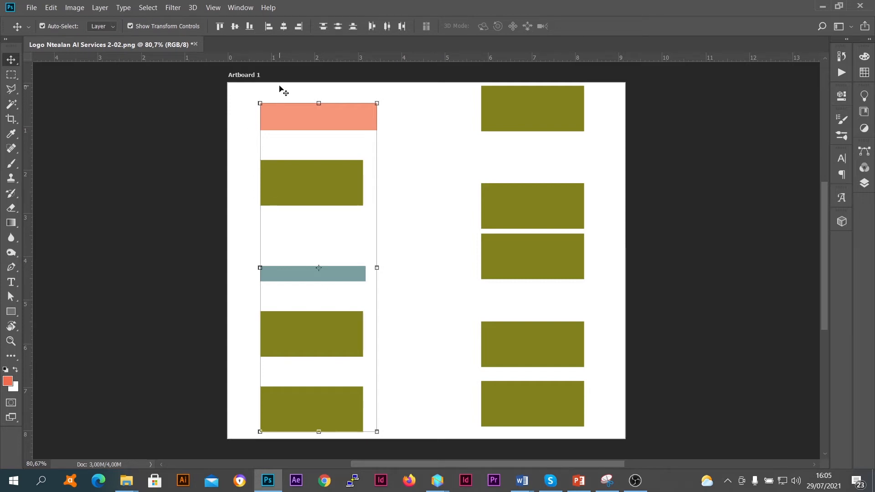
click(337, 26)
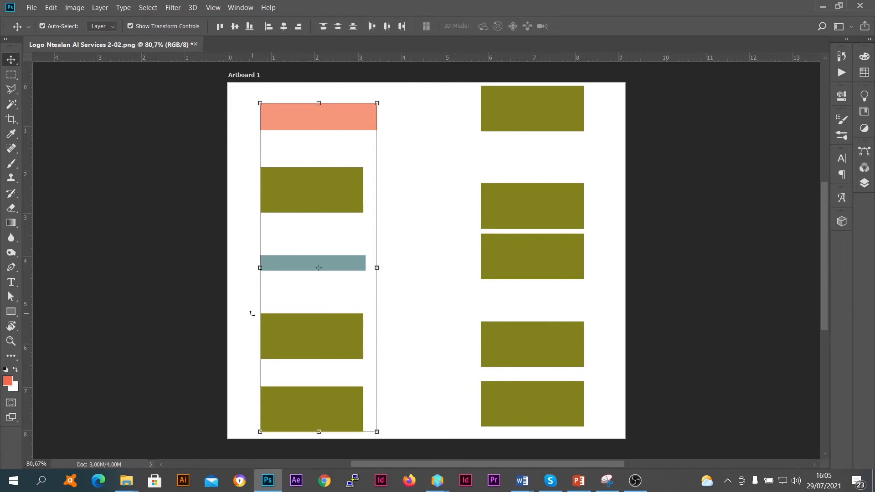
Distribute the five olive rectangles of the right column by their vertical centers
drag(457, 94, 580, 415)
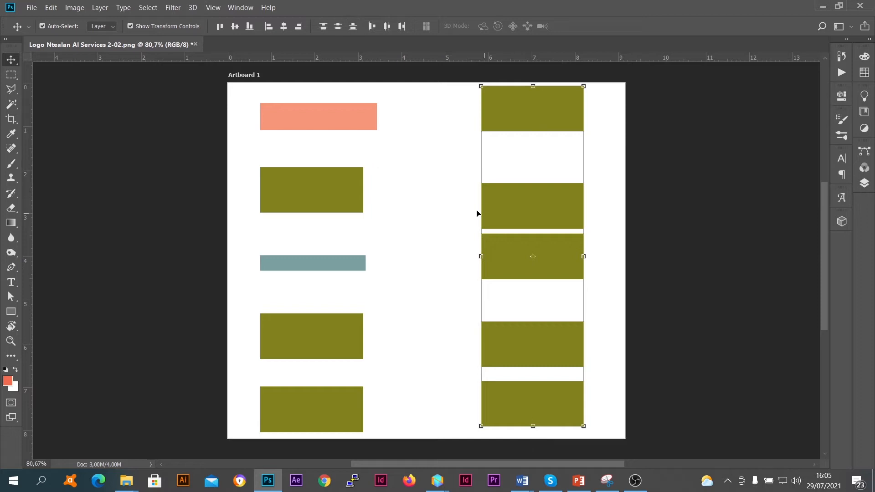
click(338, 27)
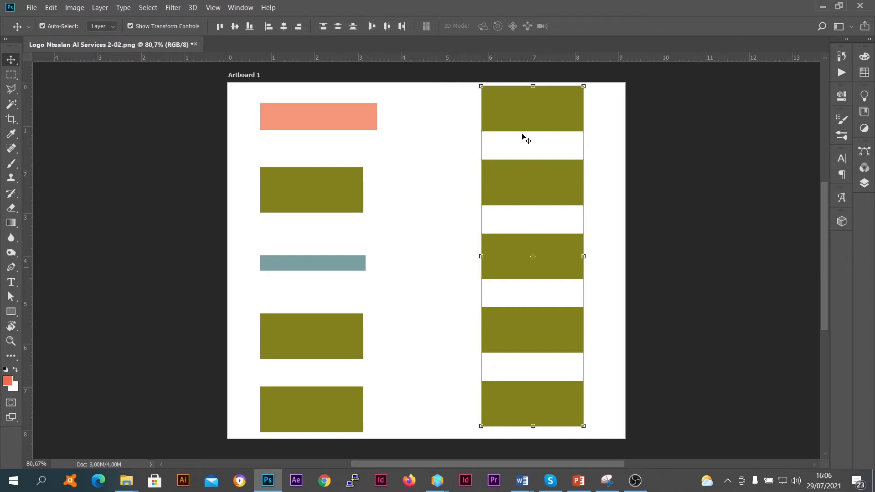
Delete all five rectangles of the artboard's left column
click(321, 120)
key(Delete)
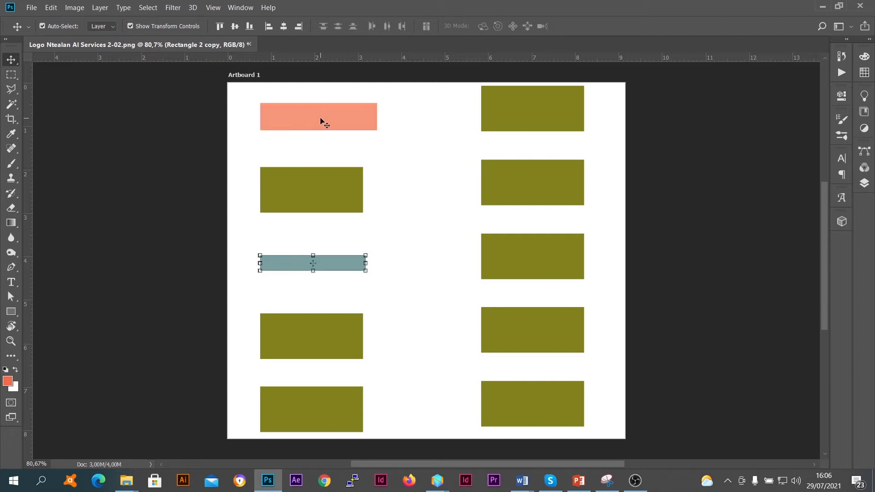
click(326, 190)
key(Delete)
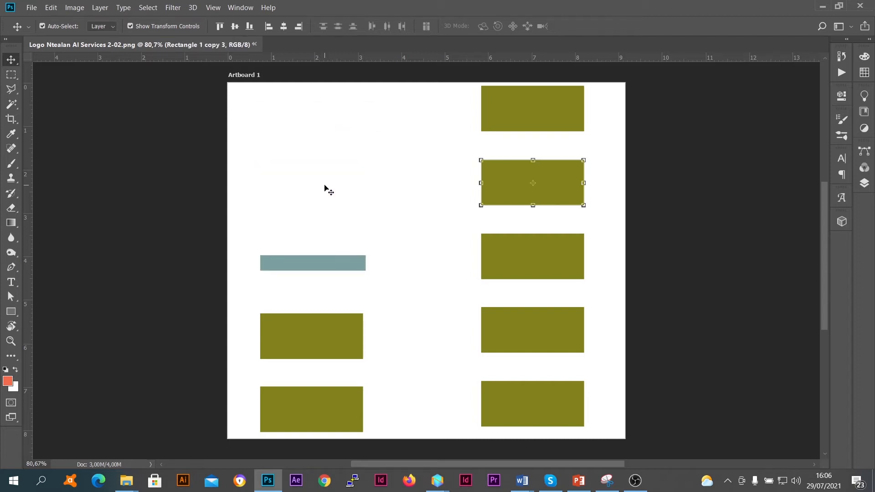
click(310, 261)
key(Delete)
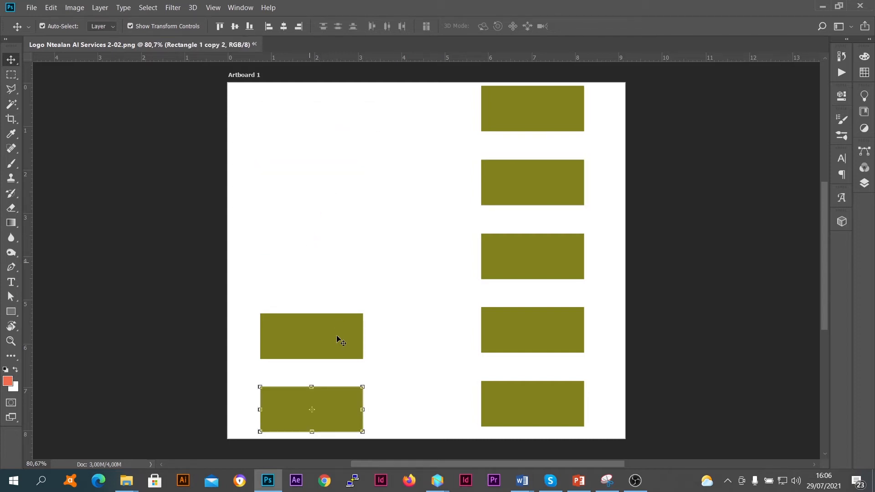
click(337, 351)
key(Delete)
click(326, 400)
key(Delete)
Rotate the remaining column of five olive rectangles by -90° into a horizontal row centred on the artboard
drag(463, 93, 569, 410)
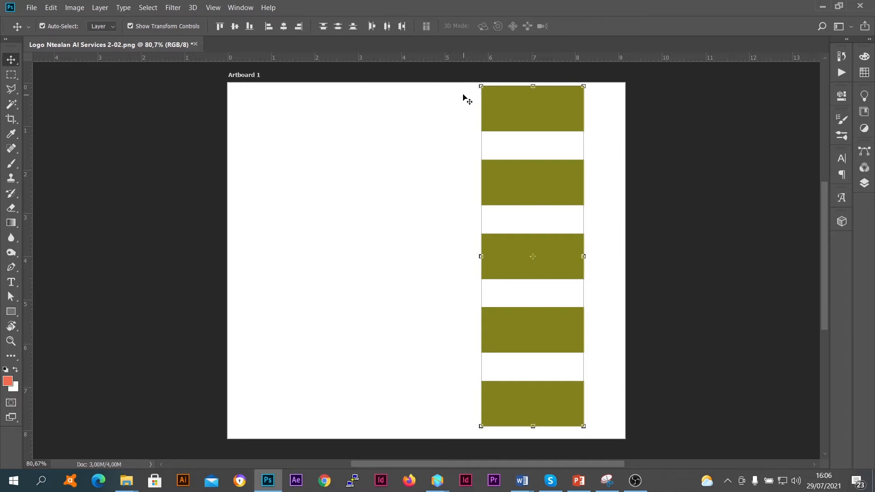
drag(449, 102, 332, 307)
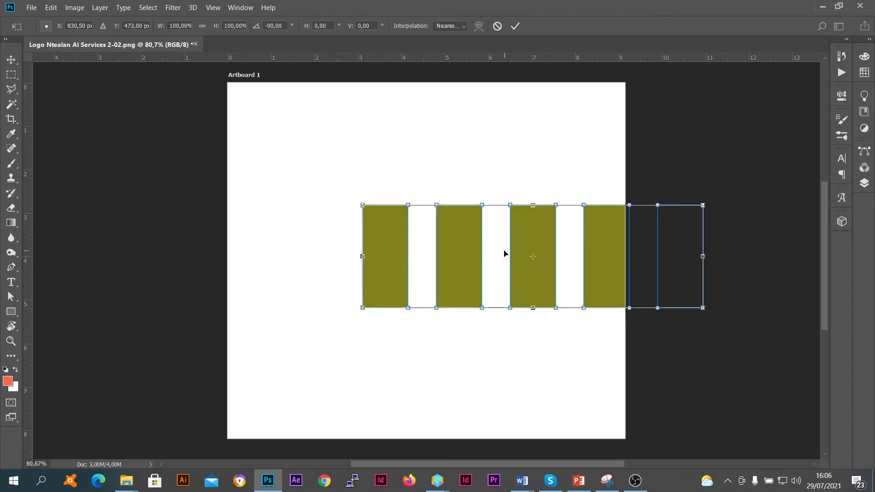
drag(537, 239, 433, 249)
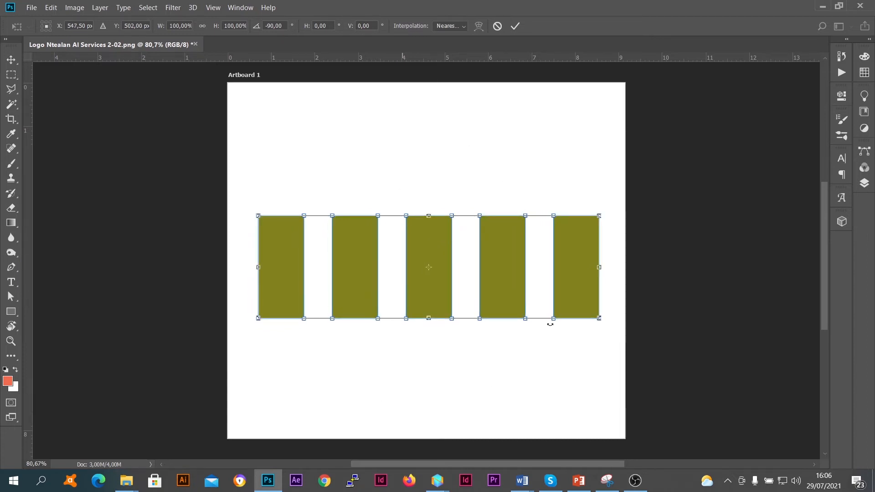
click(515, 29)
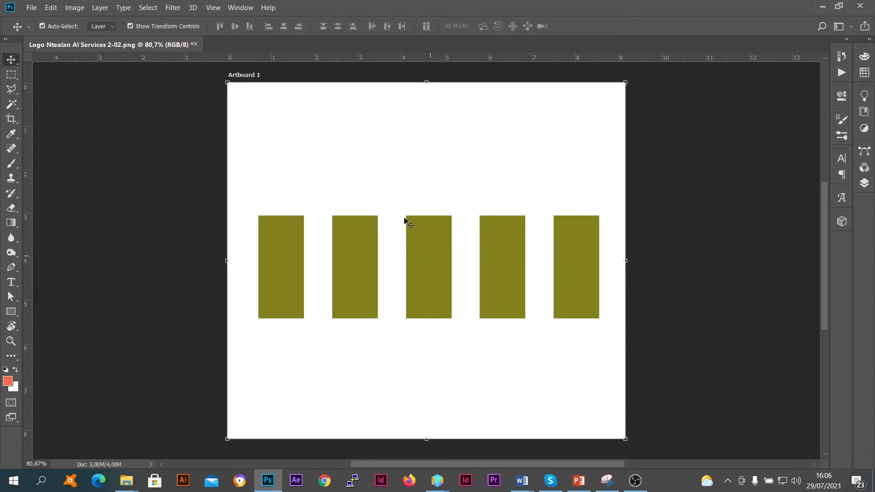
click(337, 165)
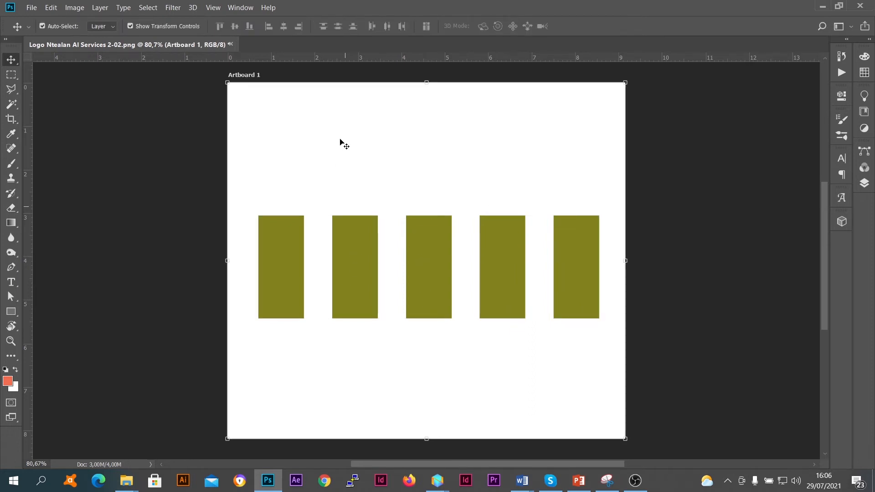
Move inner rectangles of the horizontal row sideways so the gaps between the rectangles are uneven
drag(356, 271, 332, 268)
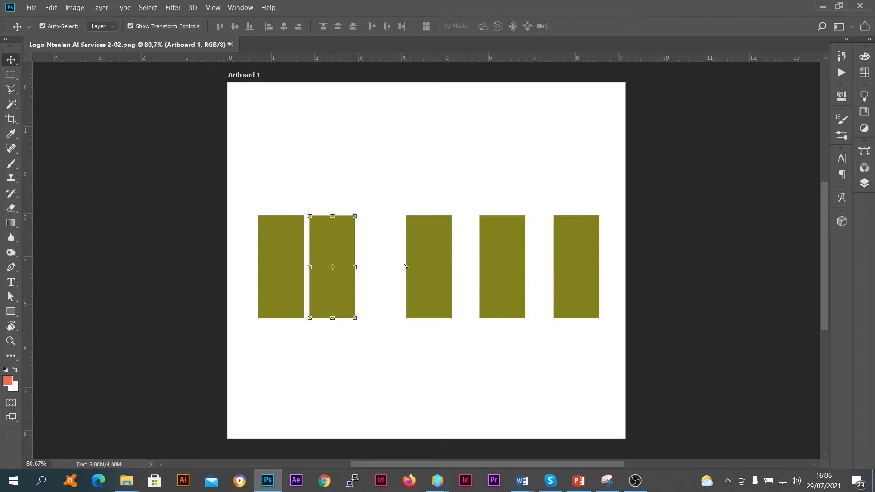
drag(422, 260, 532, 248)
key(Return)
Distribute the row's five rectangles horizontally, trying centers, left edges and right edges, and finish with right edges
drag(599, 196, 284, 298)
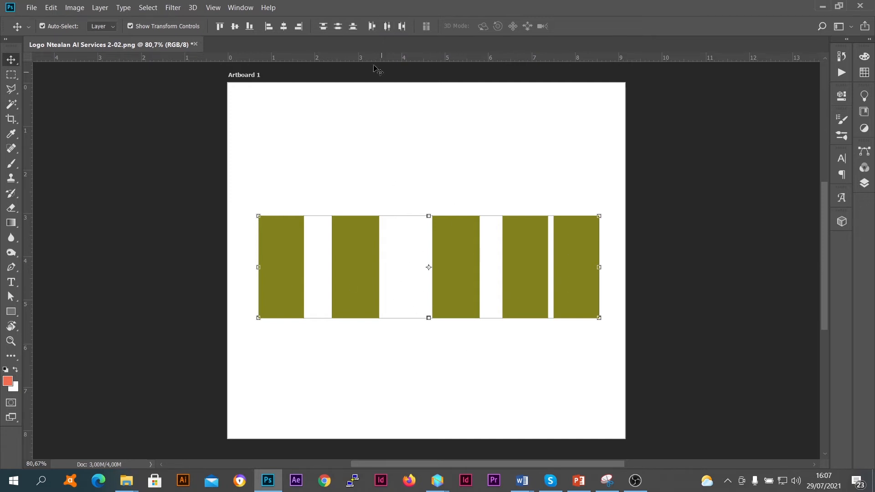
click(391, 26)
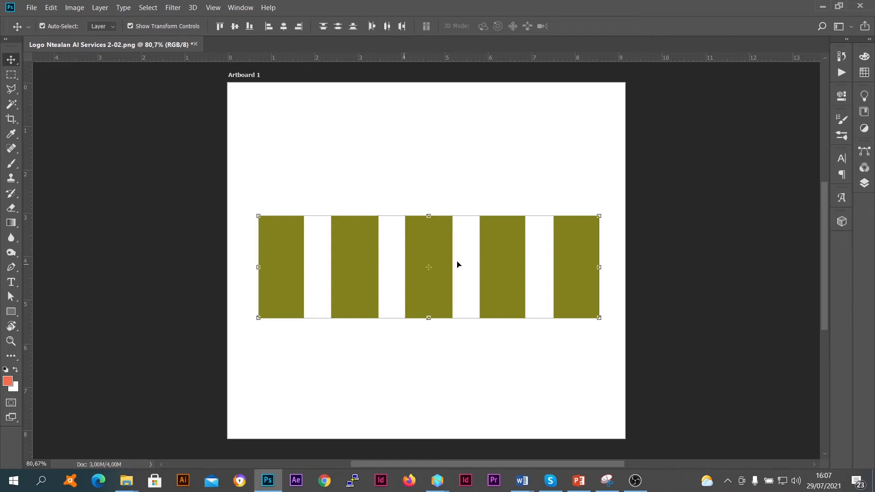
click(375, 28)
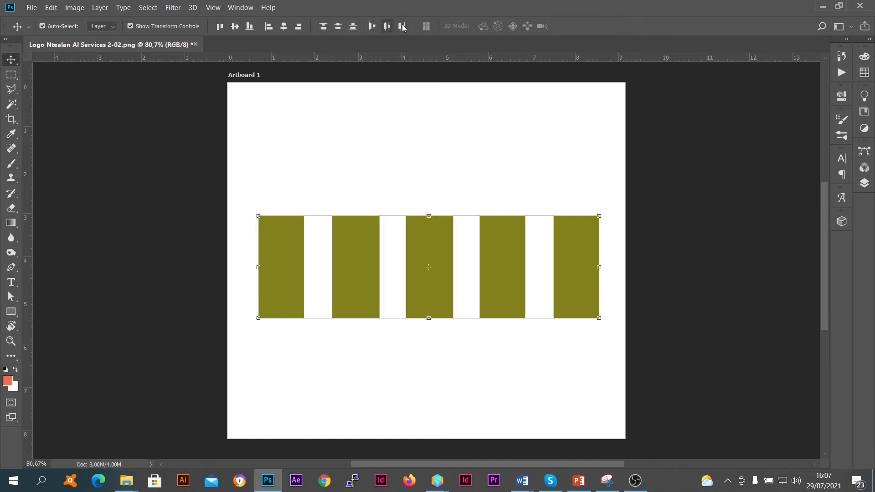
click(403, 28)
click(373, 28)
click(401, 26)
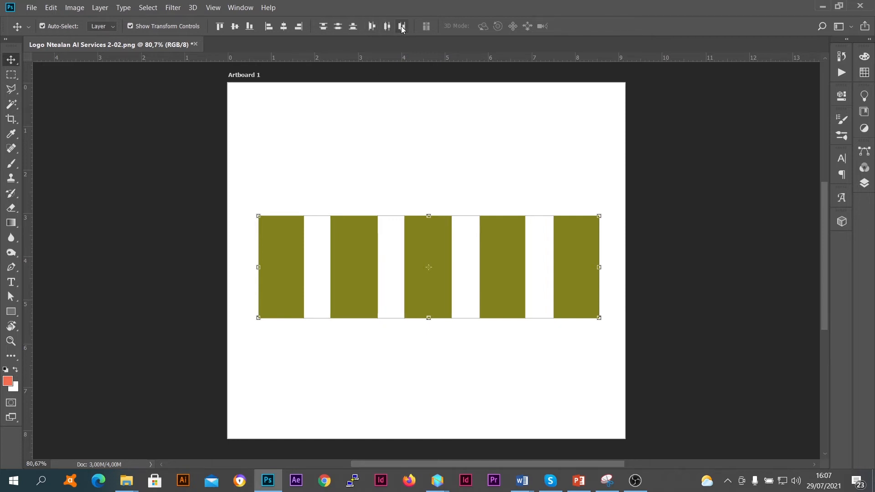
Distribute the row's five rectangles horizontally by left edges, right edges and finally centers, and deselect them
click(374, 27)
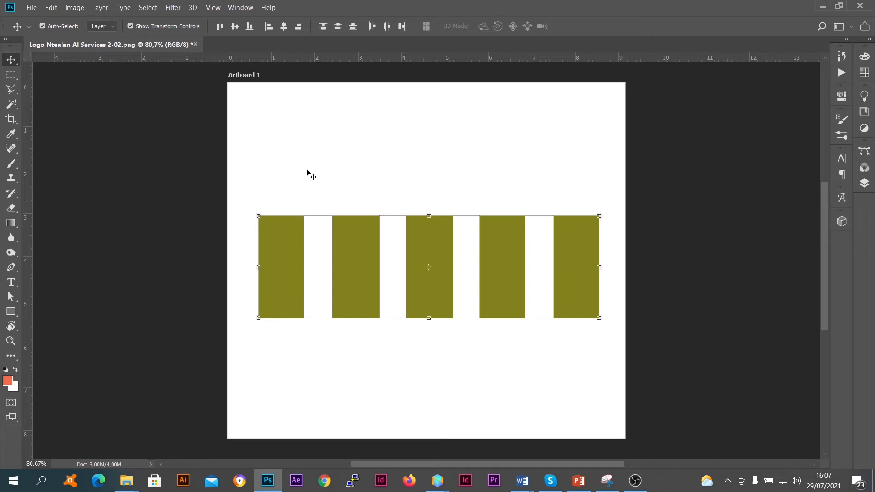
click(400, 27)
click(389, 28)
click(559, 165)
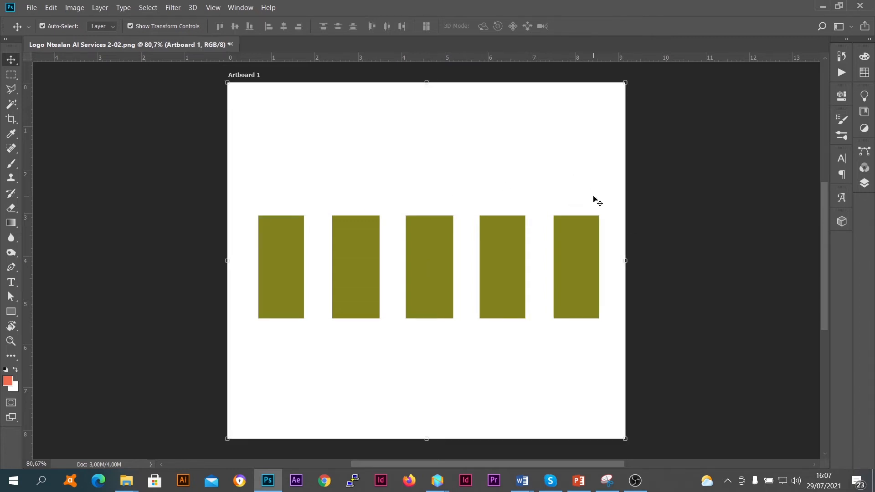
Rotate the row of five rectangles by 90° into a vertical column and move its second rectangle sideways out of line
drag(593, 195, 274, 361)
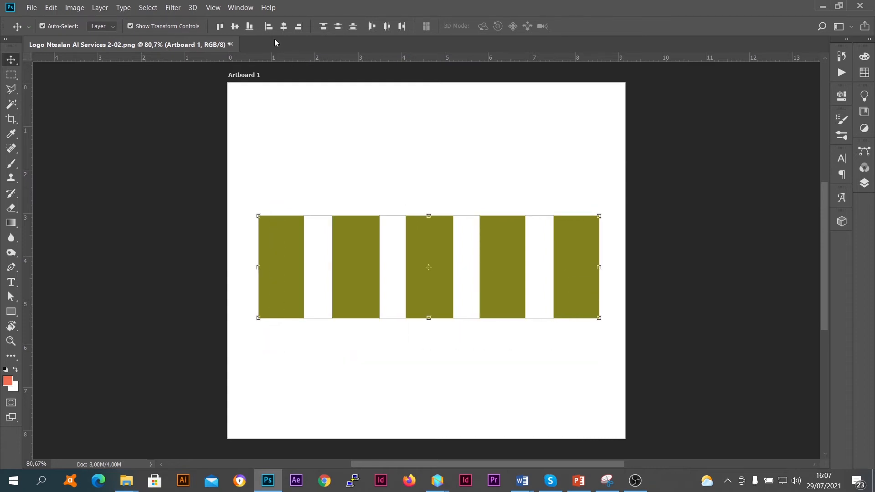
key(ctrl+t)
drag(601, 214, 474, 383)
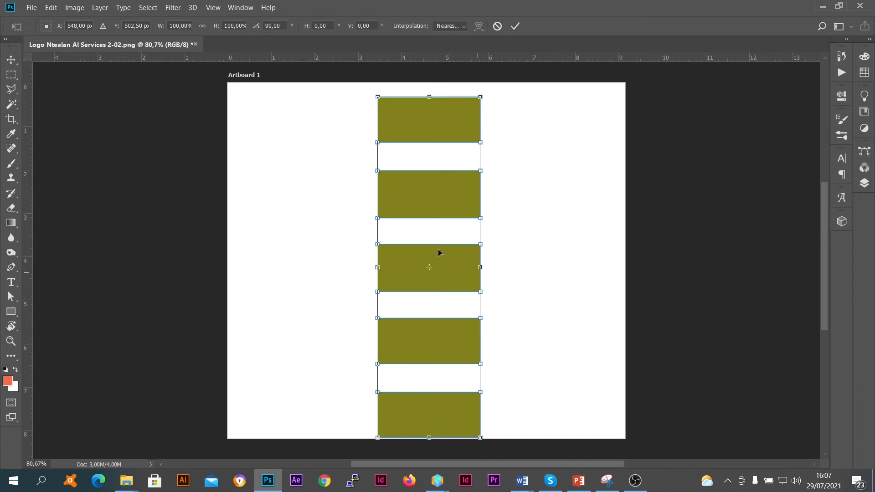
drag(440, 201, 507, 189)
key(Return)
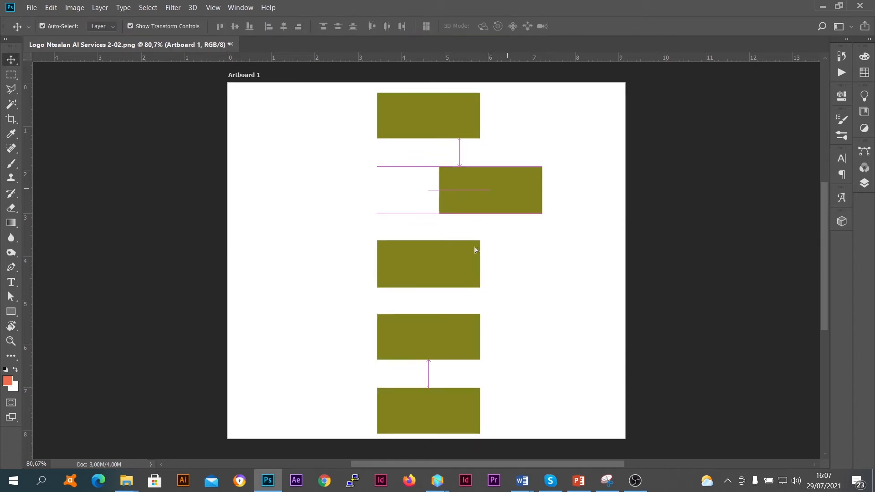
Scatter the column's three inner rectangles sideways and vertically so that their edges and gaps are uneven
drag(382, 267, 348, 267)
click(455, 337)
drag(455, 338, 509, 338)
drag(291, 102, 417, 162)
click(525, 184)
drag(373, 258, 369, 291)
drag(476, 357, 477, 371)
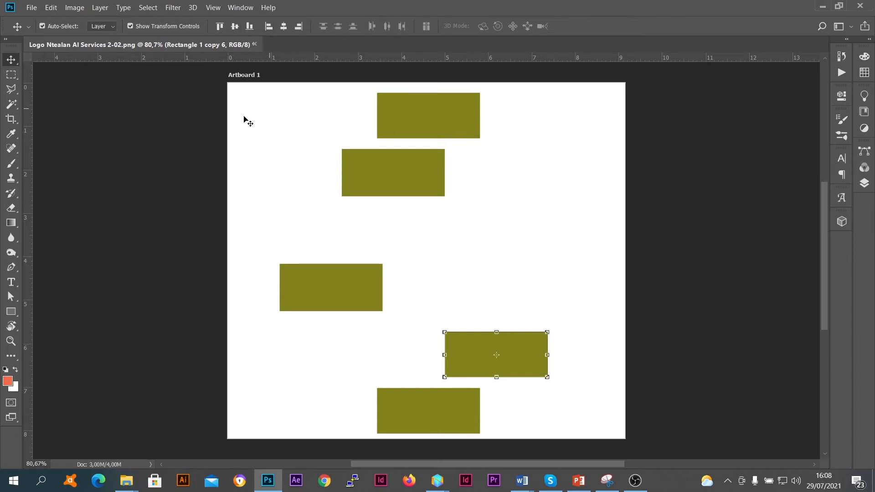
Align the left edges of all five rectangles, distribute them by vertical centers, and deselect them
click(273, 110)
drag(254, 98, 544, 402)
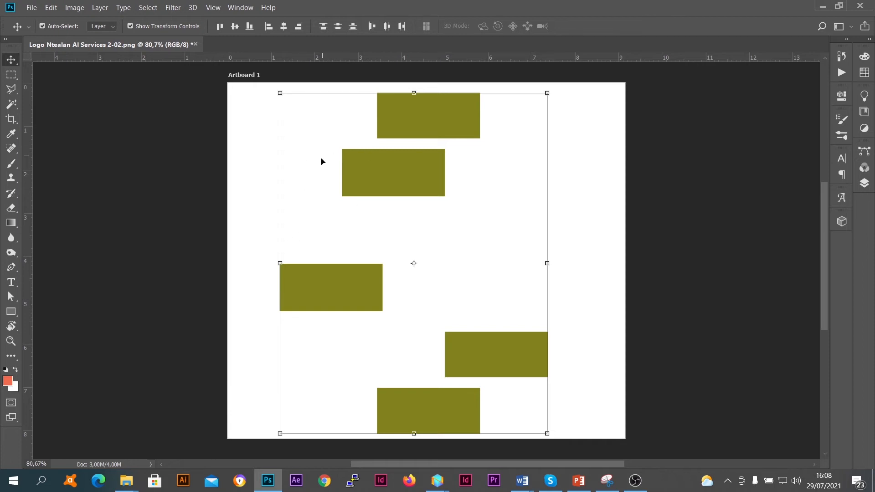
click(267, 28)
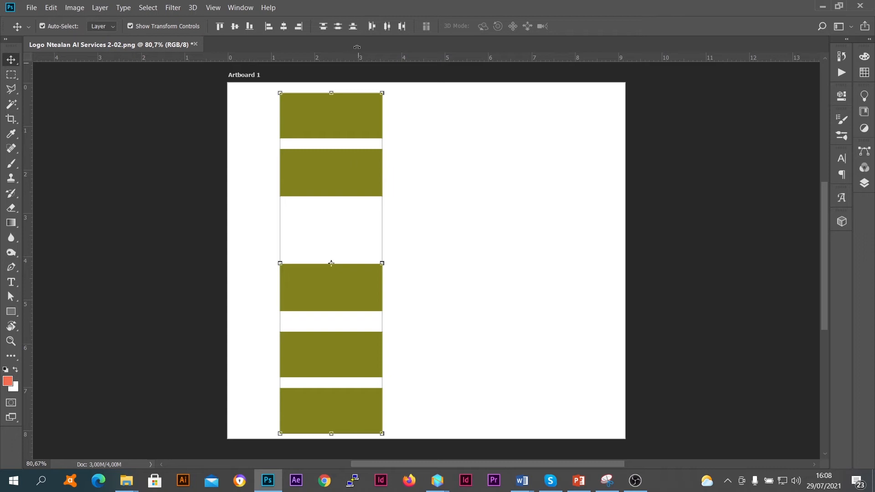
click(337, 26)
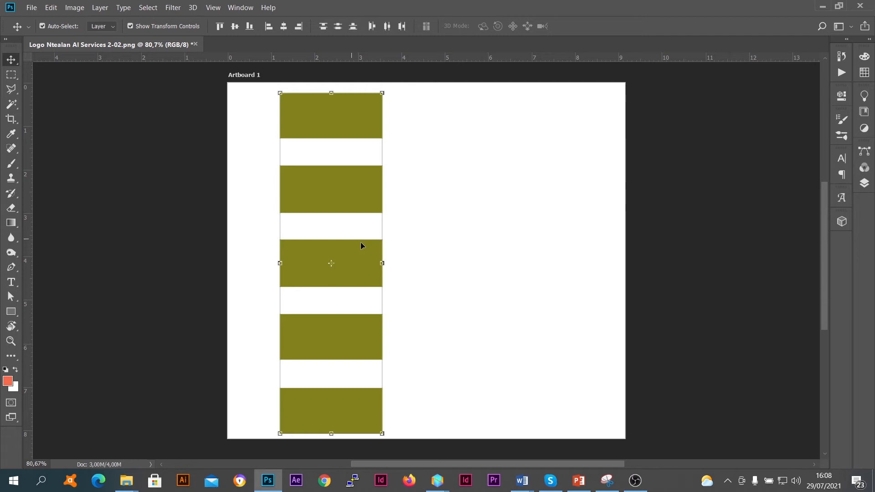
click(426, 225)
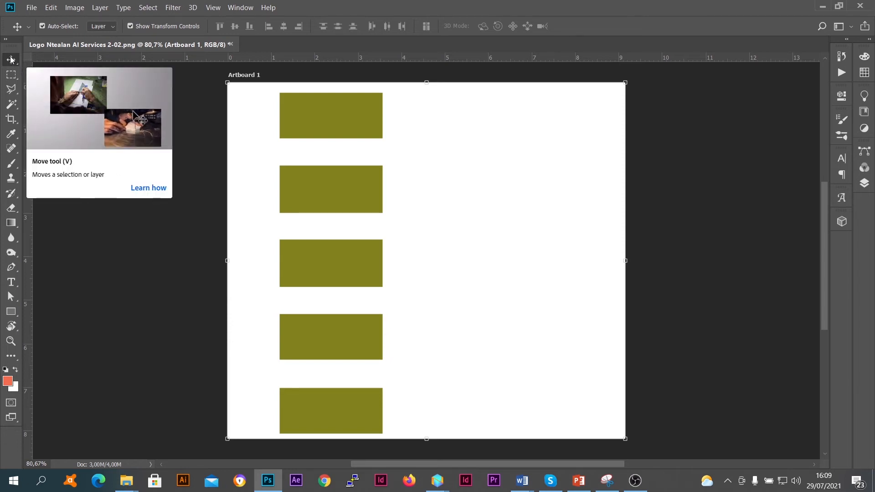
Auto-select several rectangles one after another with the Move tool, and move the top one into the empty area beside the column
click(347, 121)
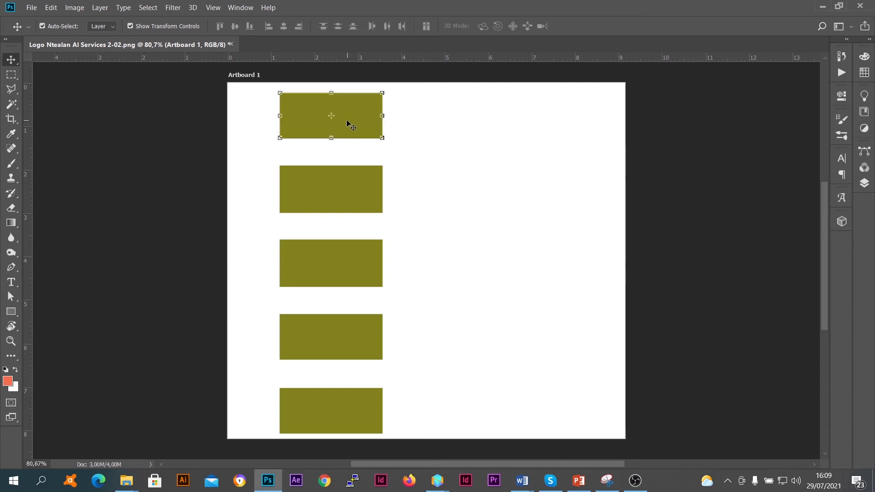
click(329, 192)
click(338, 262)
click(335, 122)
click(341, 330)
click(346, 265)
click(351, 121)
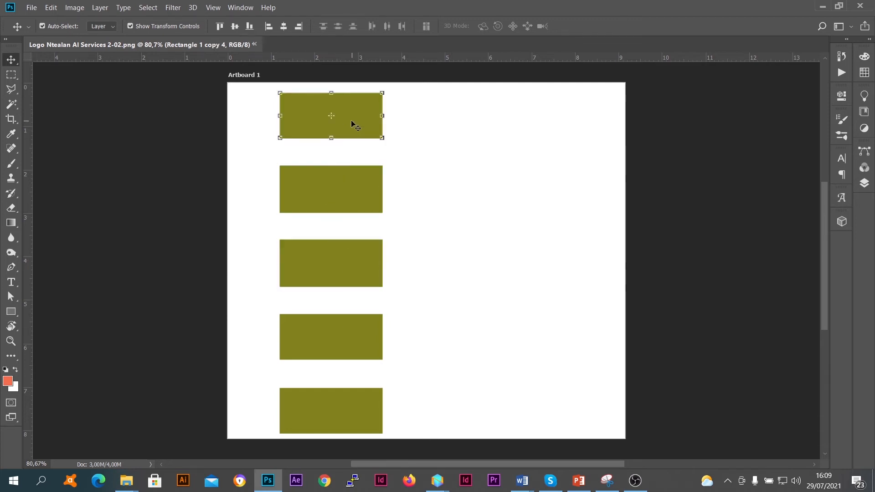
drag(367, 135, 500, 232)
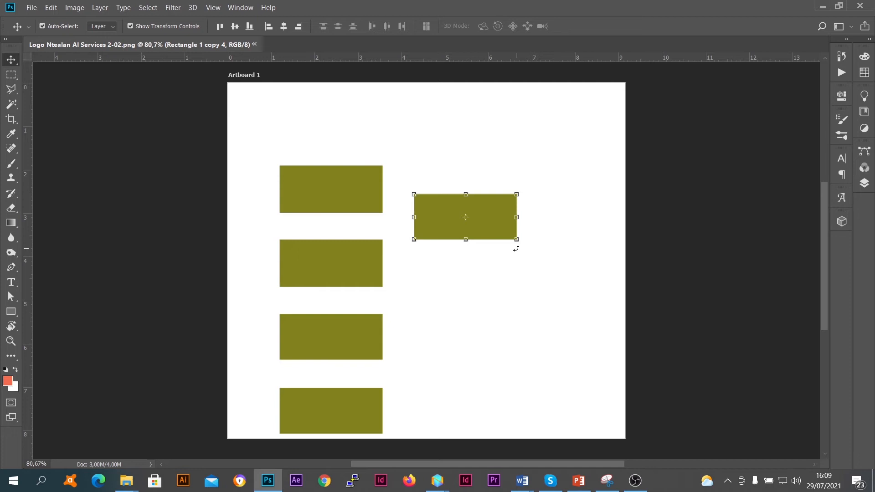
Rotate the separated rectangle by about 2.88° and scale it to about 138.87% width and 185.68% height
drag(552, 224, 556, 285)
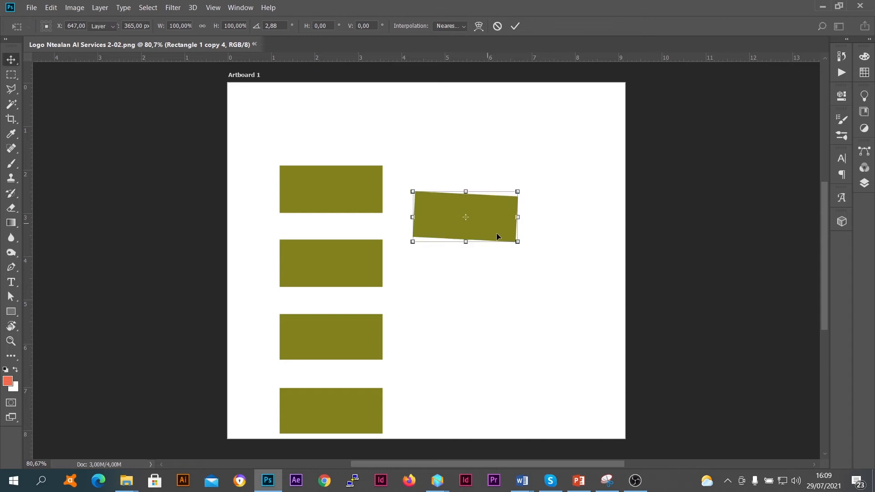
key(Return)
drag(518, 242, 572, 296)
mouse_move(409, 187)
mouse_down()
mouse_move(391, 180)
mouse_move(406, 189)
mouse_up()
drag(493, 177, 495, 152)
mouse_move(583, 152)
mouse_down()
mouse_move(599, 140)
mouse_move(583, 159)
mouse_up()
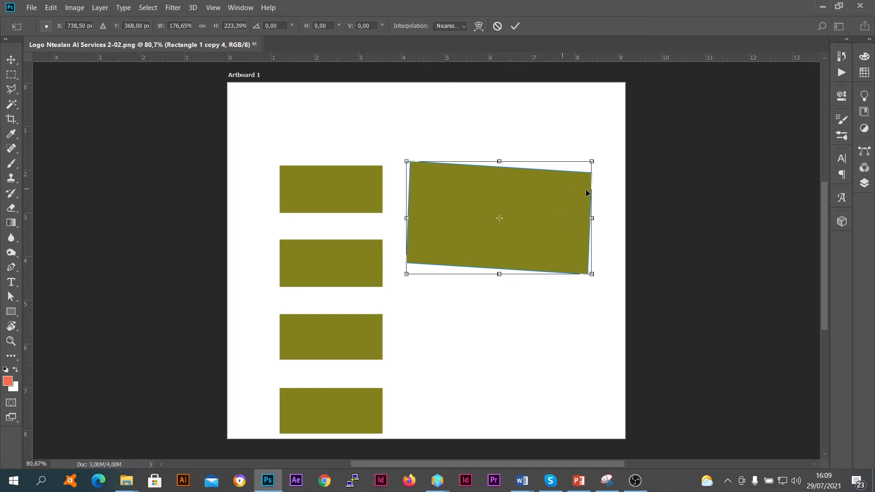
mouse_move(592, 218)
mouse_down()
mouse_move(528, 226)
mouse_move(588, 227)
mouse_up()
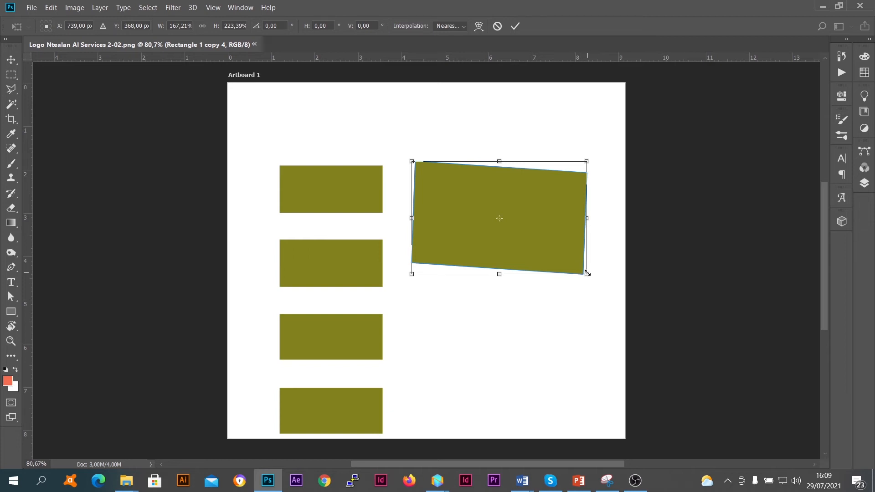
drag(587, 273, 533, 314)
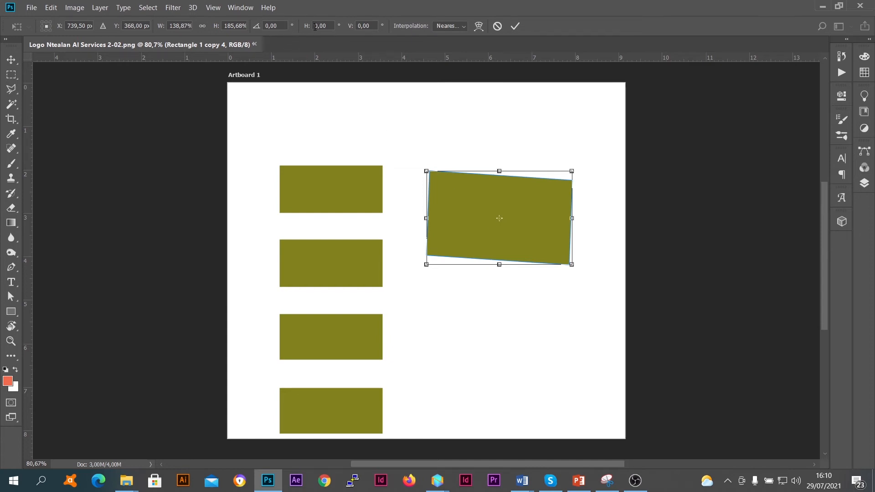
Skew the tilted rectangle to about 15.40° vertically and -5.43° horizontally, and shift it slightly towards the column
drag(349, 26, 816, 26)
drag(349, 30, 753, 61)
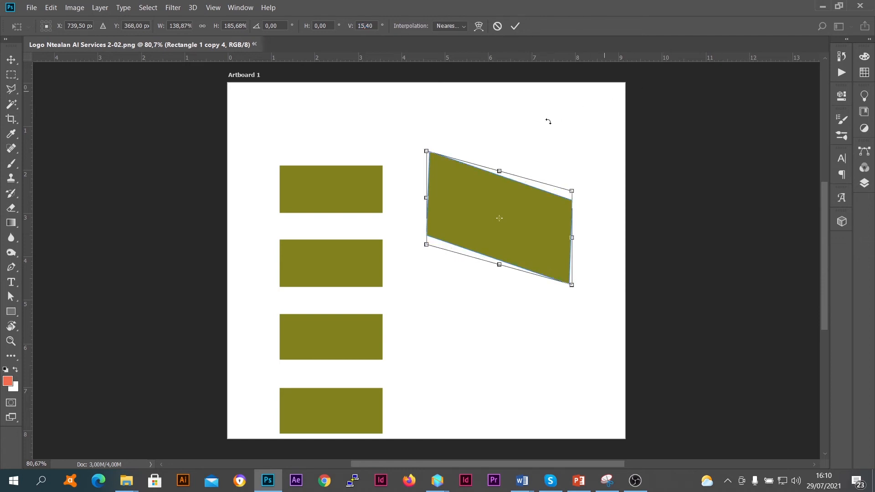
drag(307, 26, 385, 94)
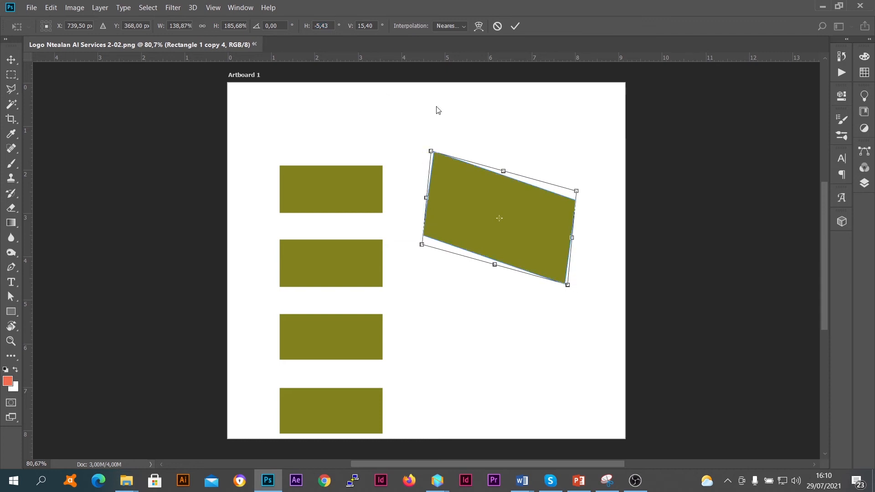
drag(483, 197, 463, 191)
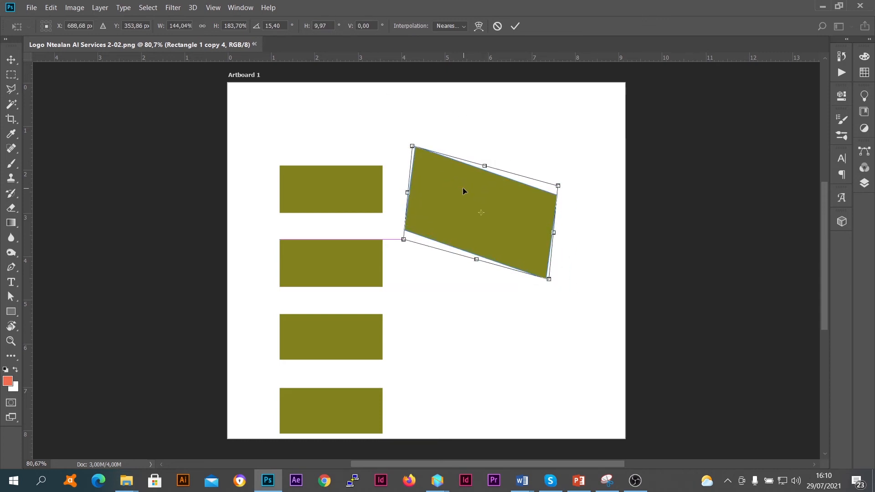
key(Return)
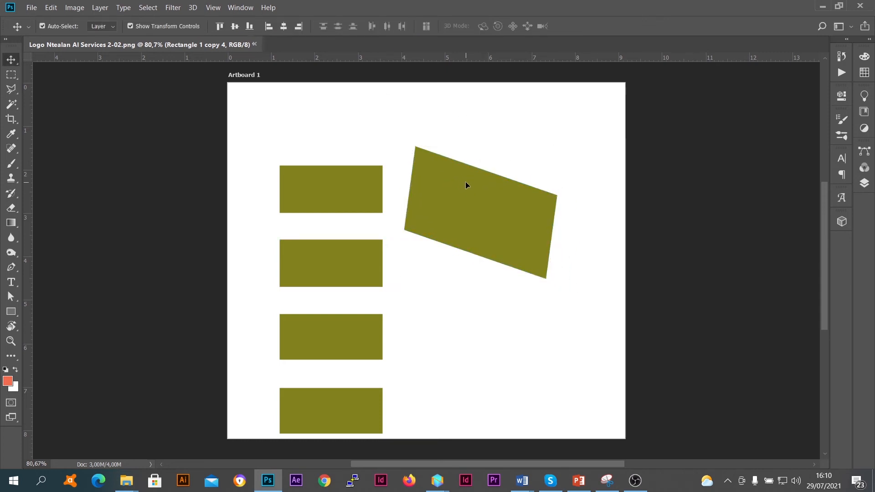
Delete the distorted rectangle and every other one except the column's fourth, moving that one near the artboard's middle
key(Delete)
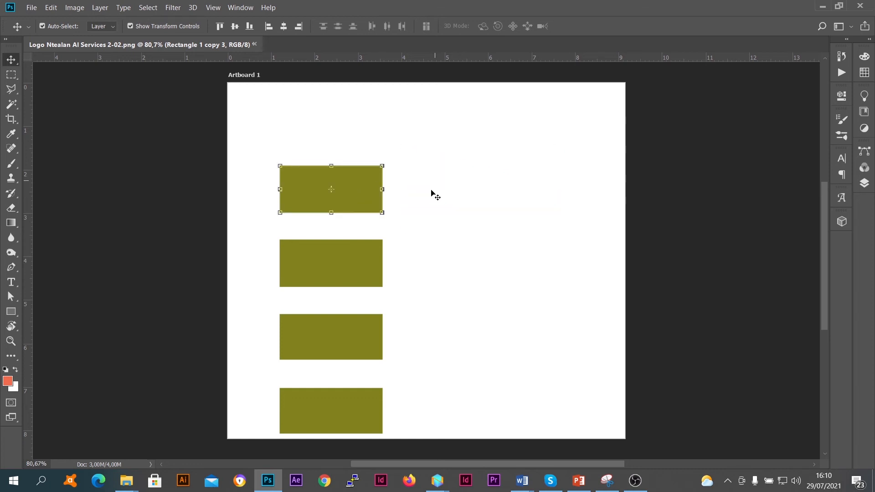
key(Delete)
drag(368, 261, 434, 193)
key(Delete)
drag(360, 353, 435, 236)
drag(363, 408, 433, 351)
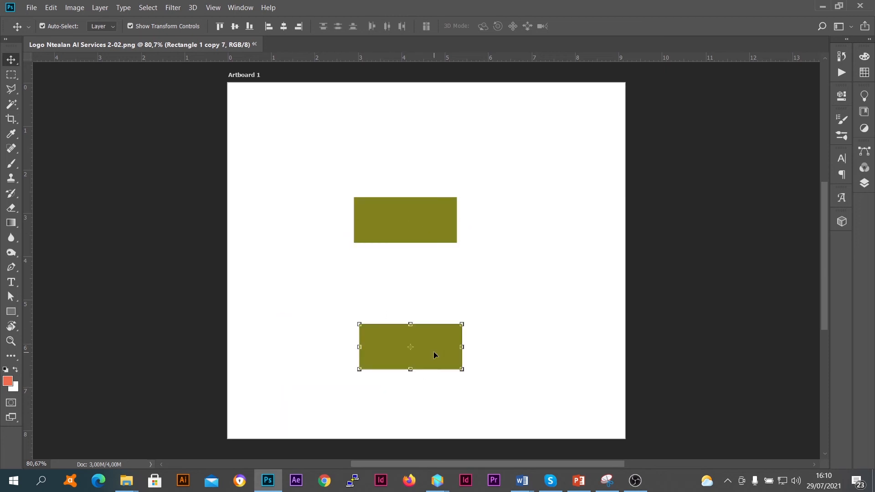
key(Delete)
Scale the remaining rectangle to about 197.86% width and 333.06% height around the artboard's middle
drag(405, 243, 409, 324)
drag(459, 255, 557, 255)
drag(453, 197, 427, 219)
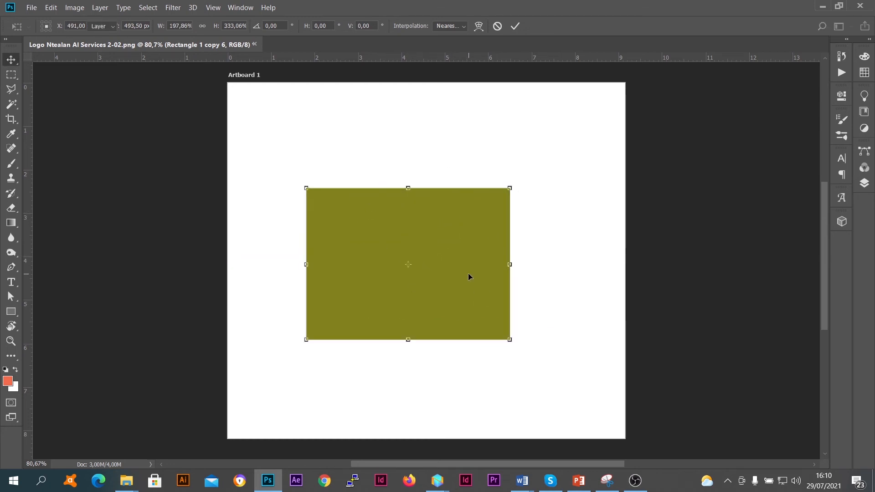
key(Return)
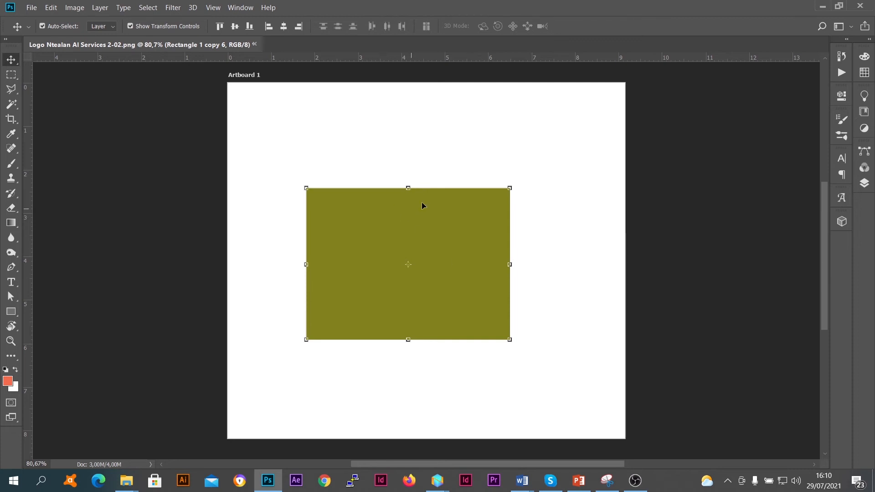
Zoom in and out on the enlarged rectangle, ending at about 170% magnification
scroll(492, 282, up, 3)
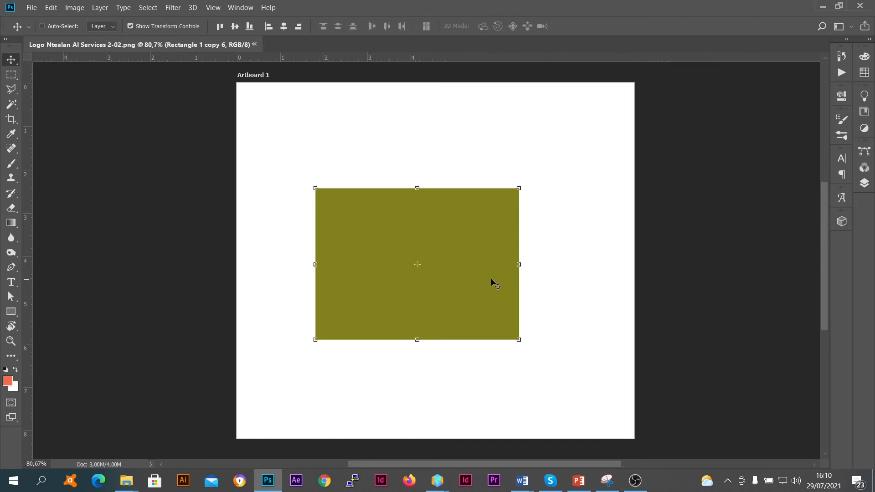
scroll(492, 281, up, 2)
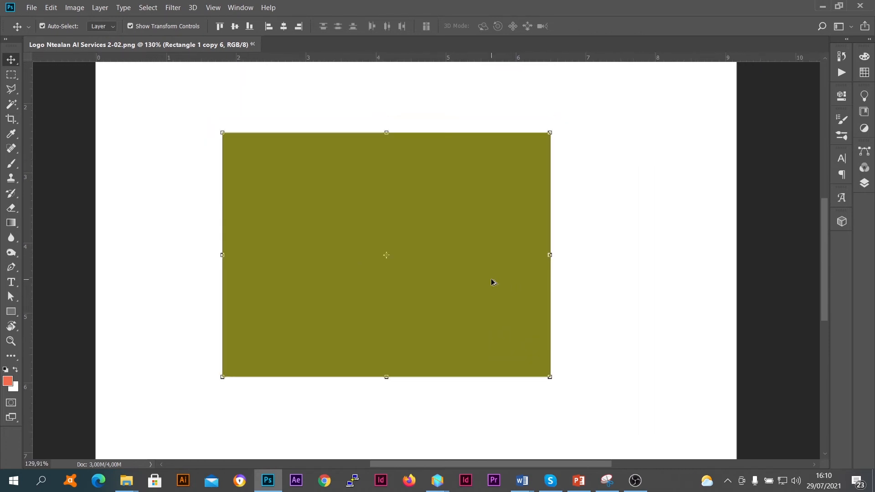
scroll(492, 281, up, 1)
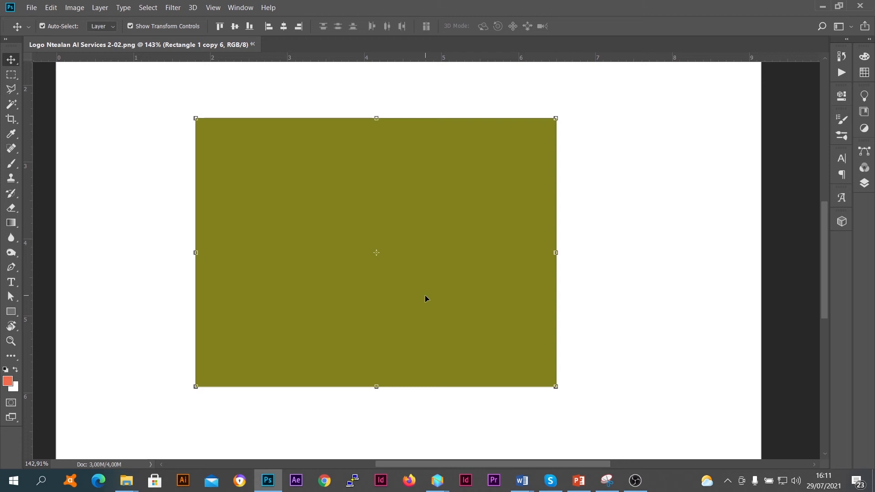
scroll(425, 298, down, 4)
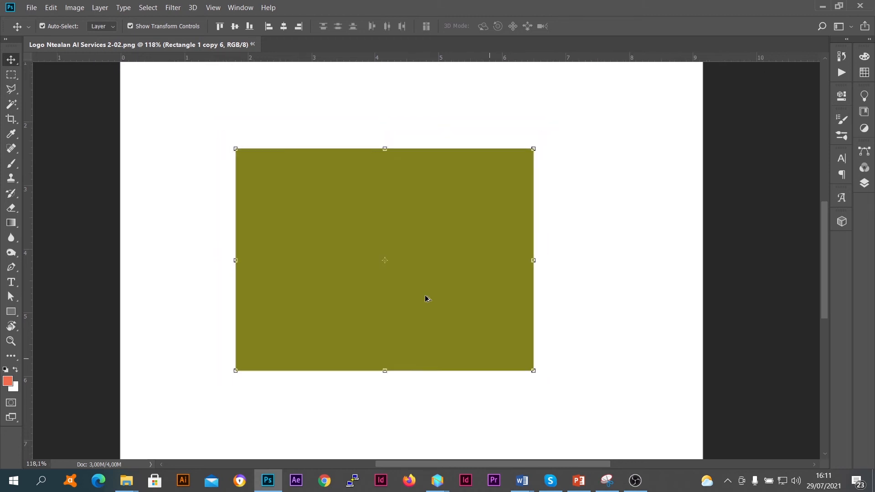
scroll(425, 298, up, 5)
scroll(425, 298, down, 4)
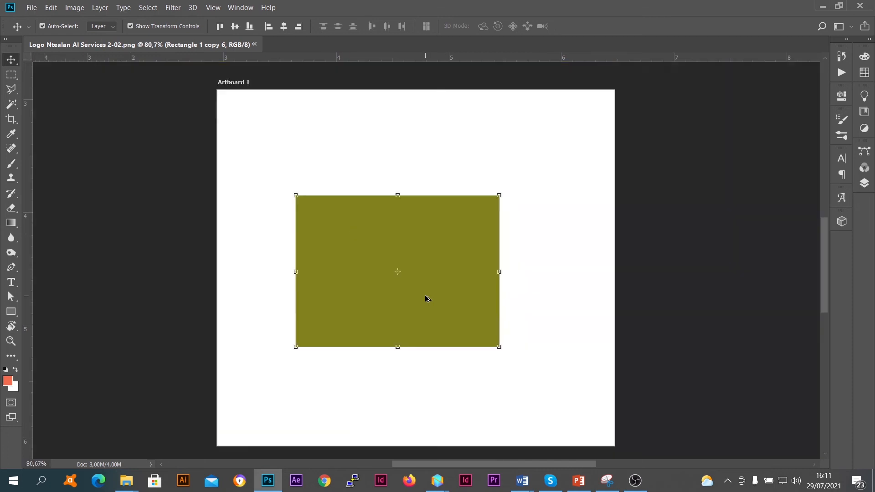
scroll(426, 299, up, 3)
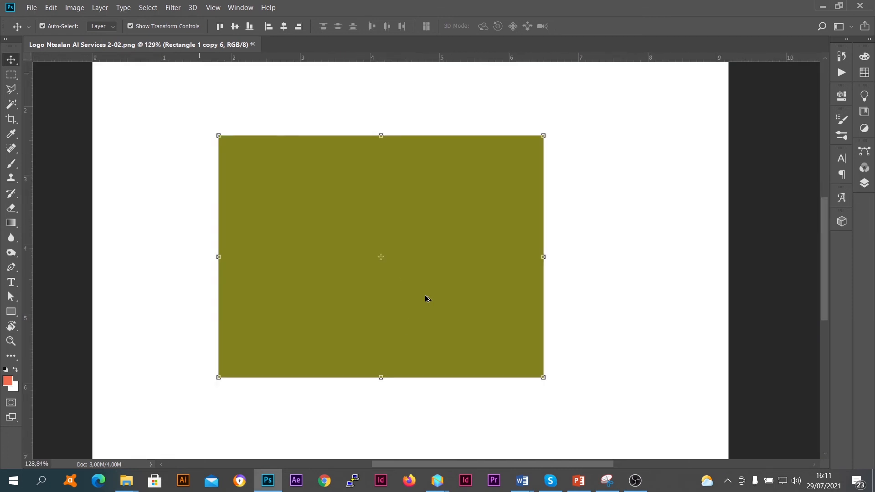
scroll(425, 299, down, 1)
scroll(425, 299, up, 2)
scroll(427, 298, down, 1)
scroll(427, 298, up, 1)
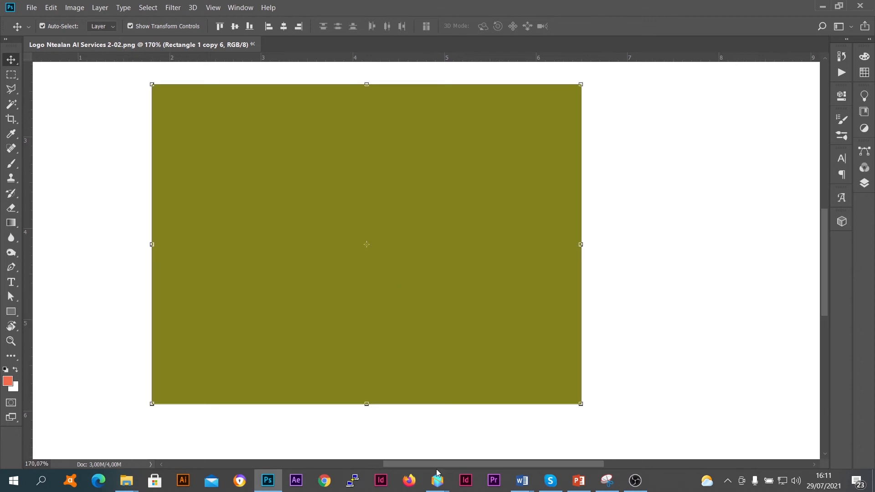
Pan the magnified canvas sideways and vertically to view the area around the rectangle
mouse_move(434, 464)
mouse_down()
mouse_move(356, 460)
mouse_move(483, 458)
mouse_move(359, 455)
mouse_move(442, 455)
mouse_up()
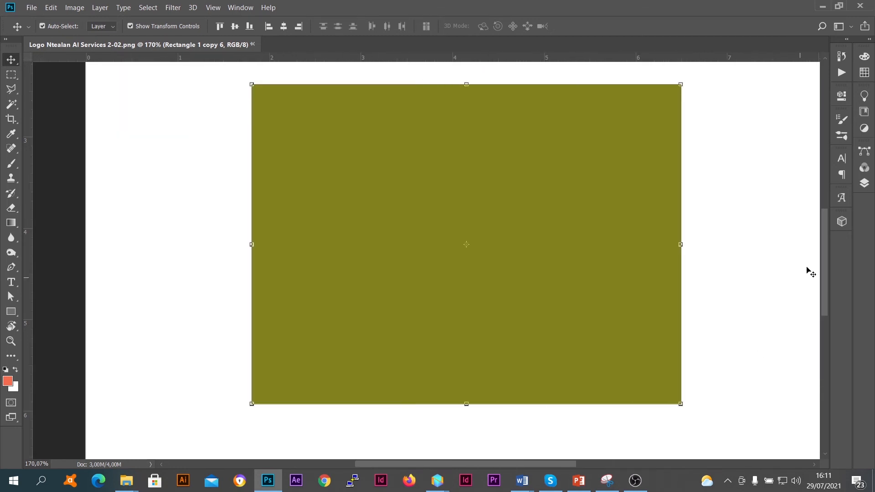
drag(823, 257, 707, 273)
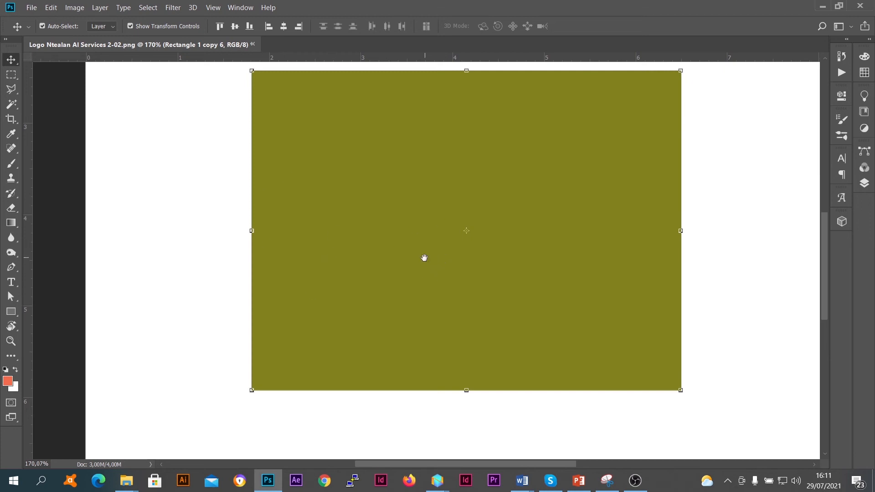
drag(424, 258, 353, 304)
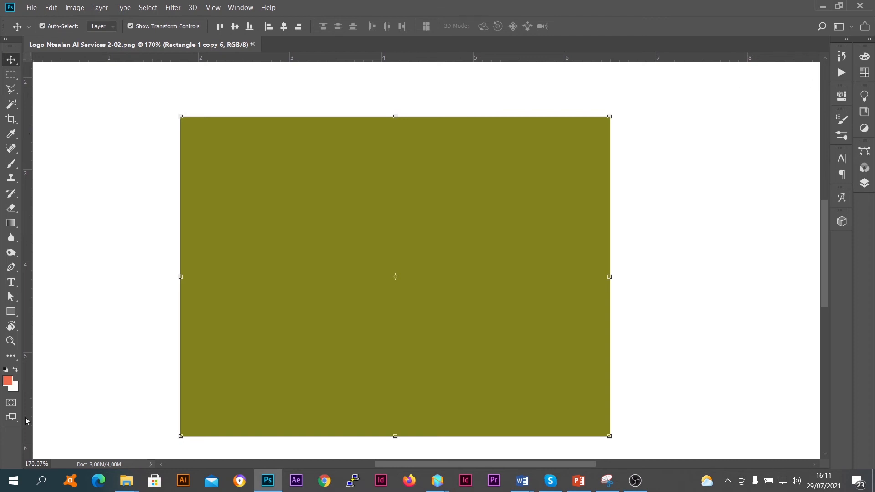
Zoom in and out around the rectangle and pan slightly, ending at about 155% magnification
scroll(371, 283, up, 5)
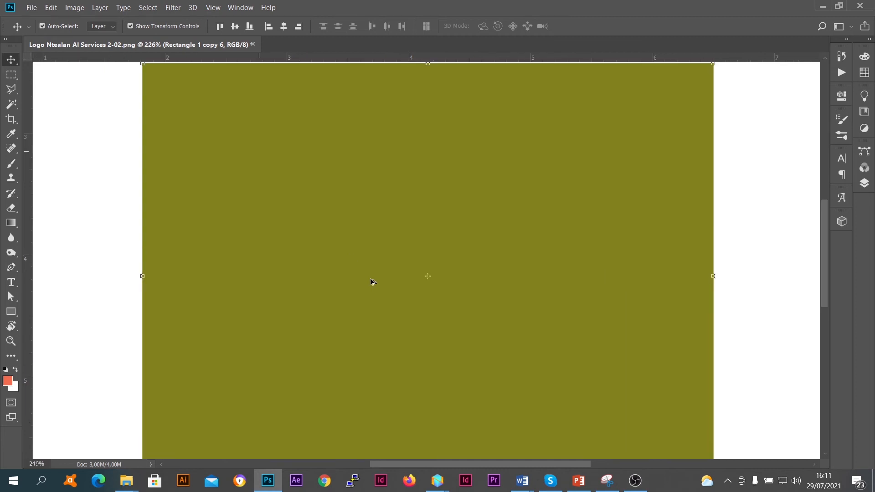
scroll(371, 282, down, 2)
scroll(371, 282, down, 2)
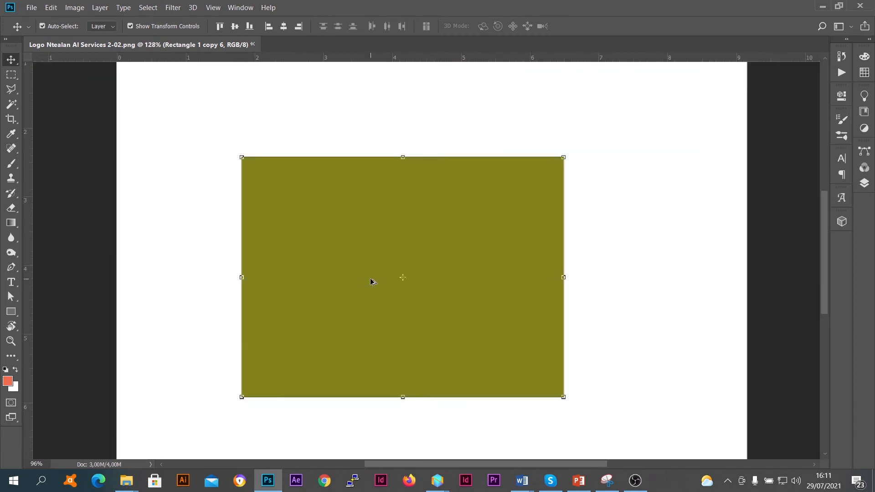
scroll(371, 283, down, 2)
scroll(372, 282, up, 4)
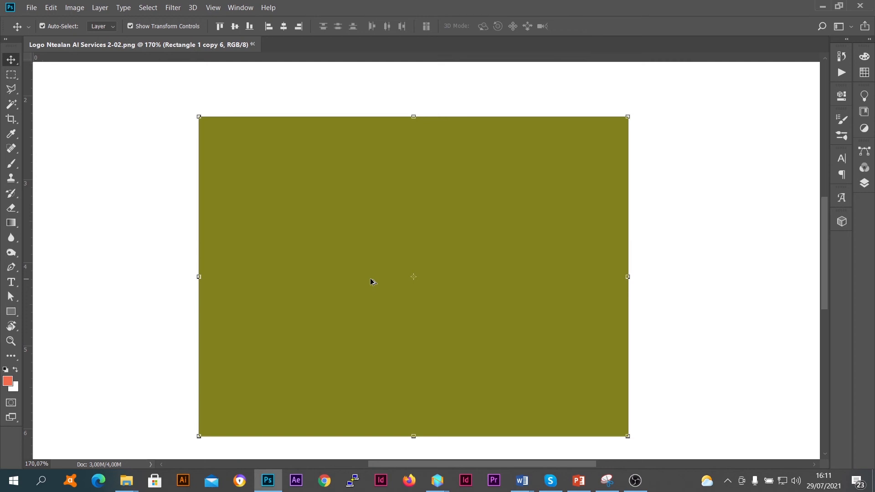
scroll(371, 282, up, 1)
scroll(372, 282, down, 1)
scroll(372, 282, down, 2)
drag(370, 260, 356, 242)
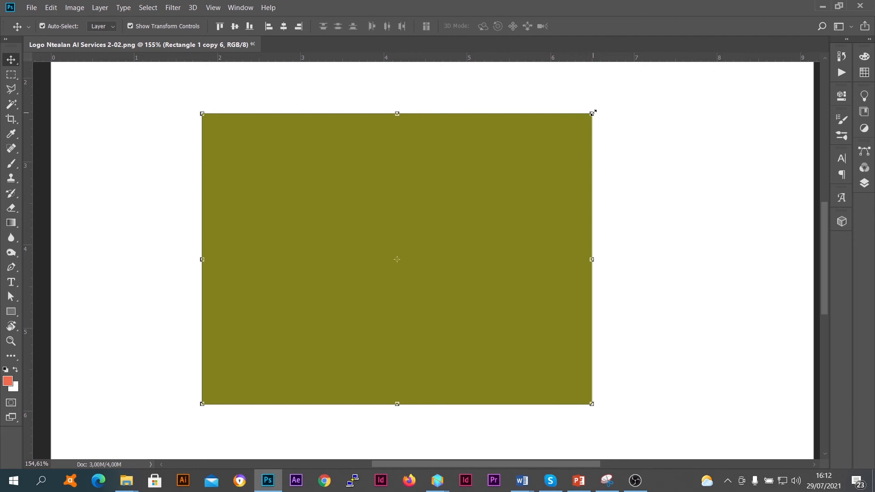
Try distorting the rectangle into a trapezoid by pulling its two right corners inward and shifting its right side to 63.35% width
key(ctrl)
key(ctrl)
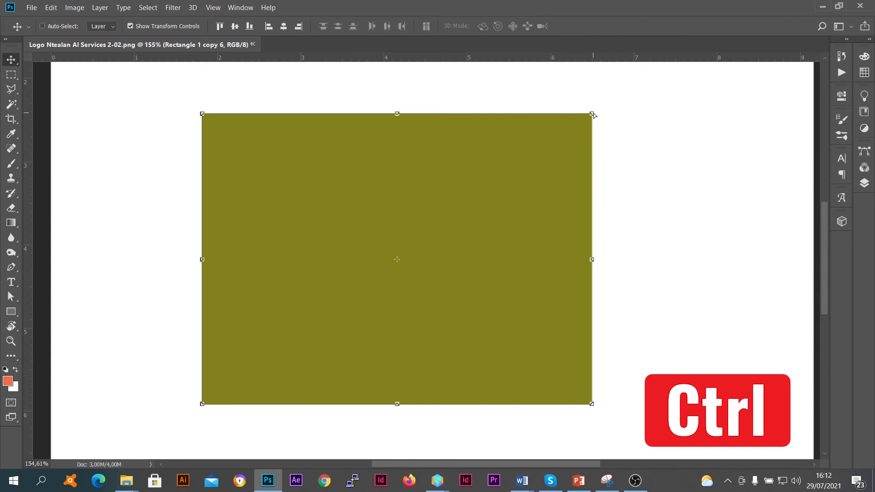
key(ctrl+t)
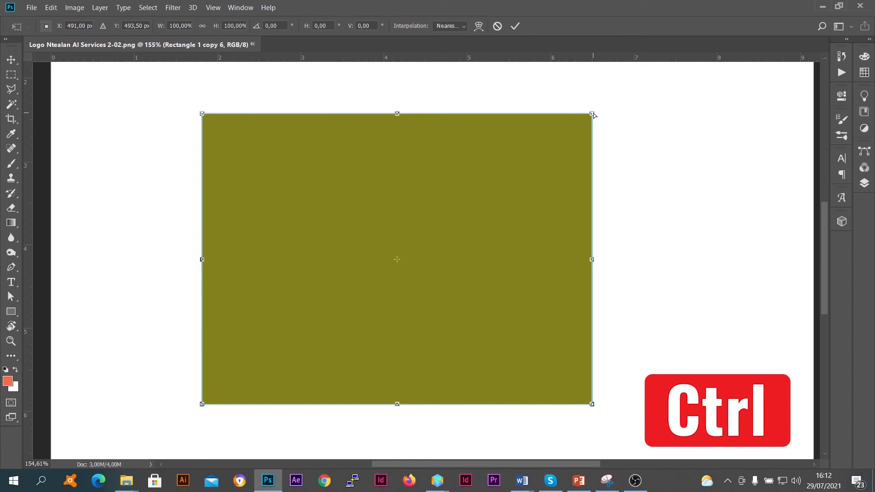
drag(593, 116, 471, 188)
drag(501, 200, 528, 191)
drag(595, 405, 529, 357)
drag(528, 273, 450, 266)
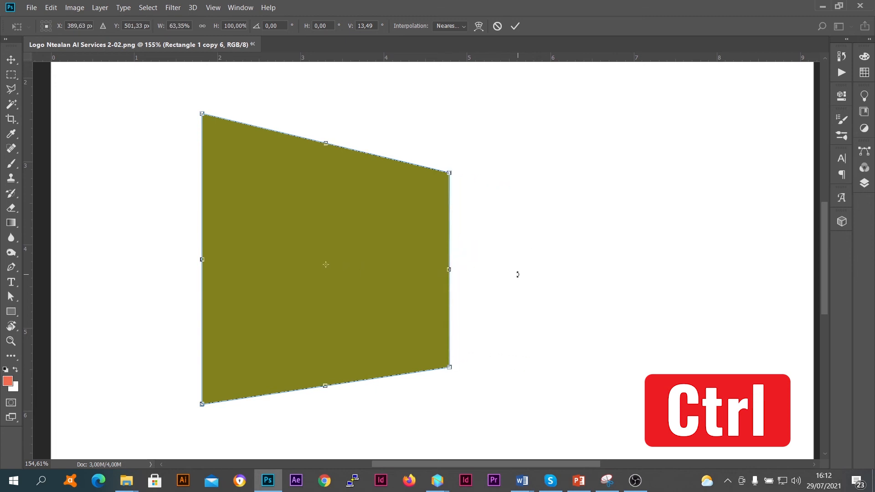
Try moving the distorted shape to the right and lowering its upper edge to 93.36% height, cancelling the whole transform
drag(293, 196, 395, 215)
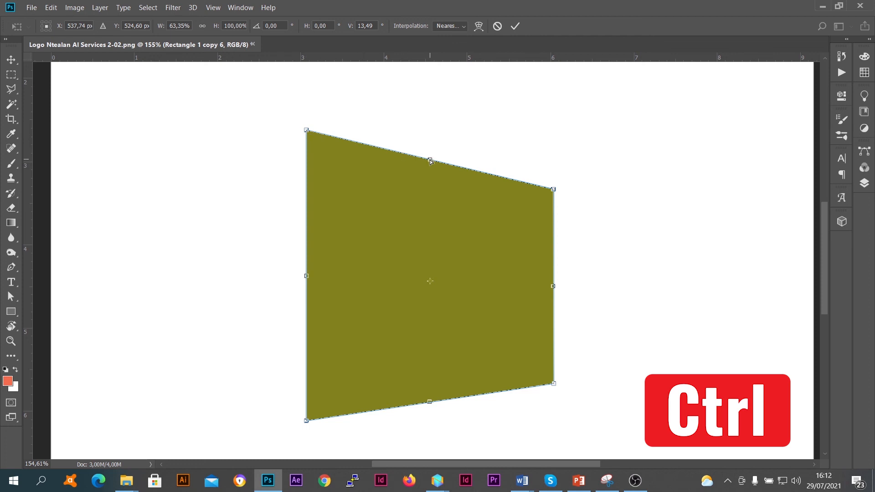
mouse_move(431, 165)
mouse_down()
mouse_move(430, 182)
mouse_move(428, 157)
mouse_move(430, 171)
mouse_up()
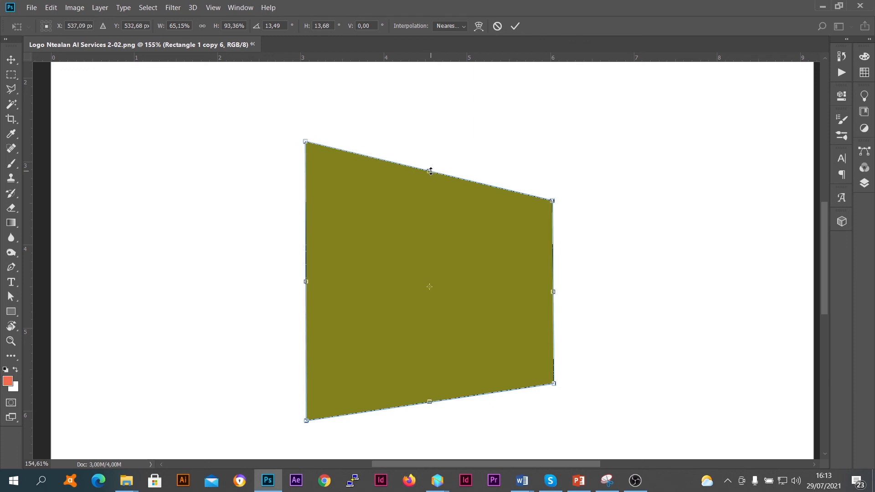
click(497, 26)
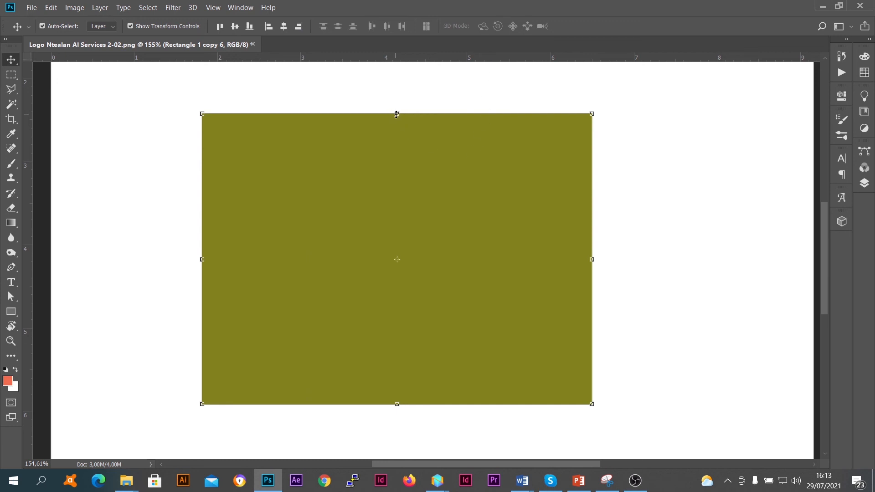
Skew the rectangle horizontally to -28.93° by shifting its upper edge to the right, and apply the transform
drag(596, 114, 681, 115)
key(ctrl+z)
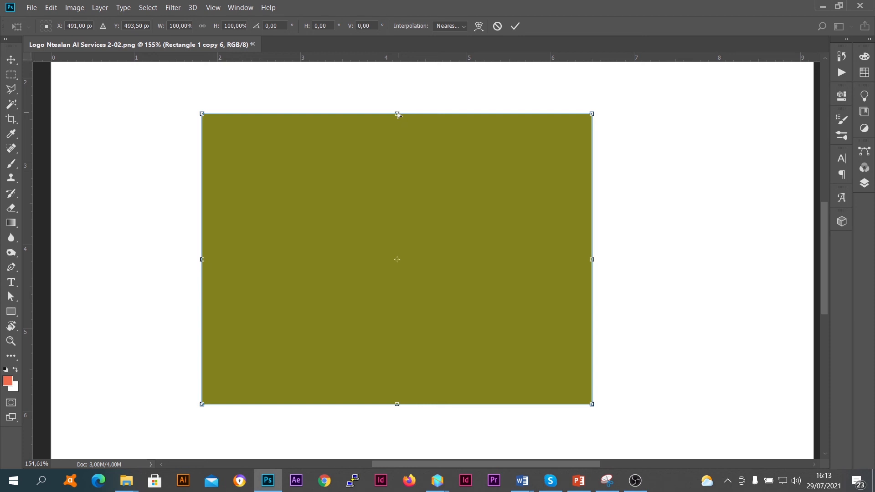
drag(397, 114, 559, 356)
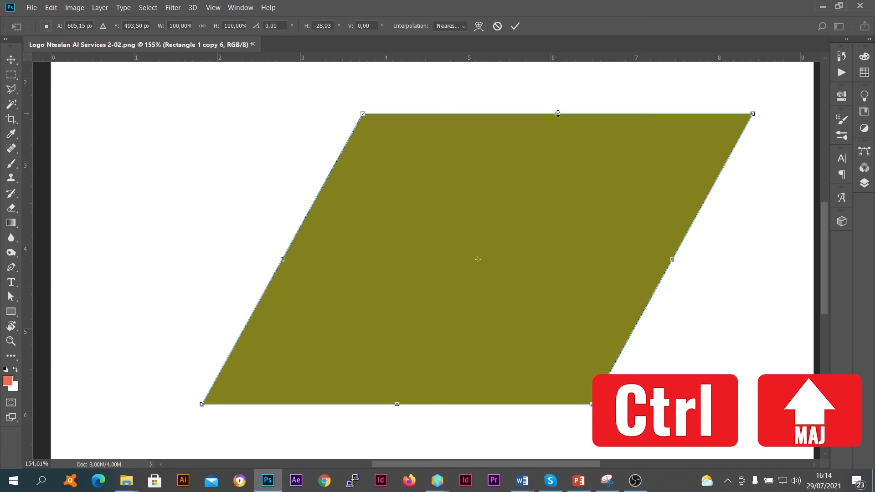
click(516, 26)
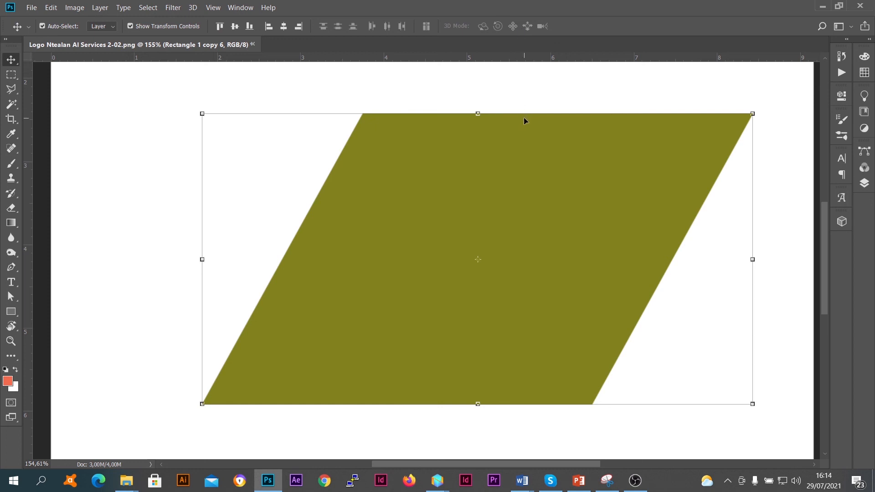
Bring the whole artboard into view at about 65.6% magnification and select Artboard 1 instead of the skewed shape
scroll(524, 116, down, 4)
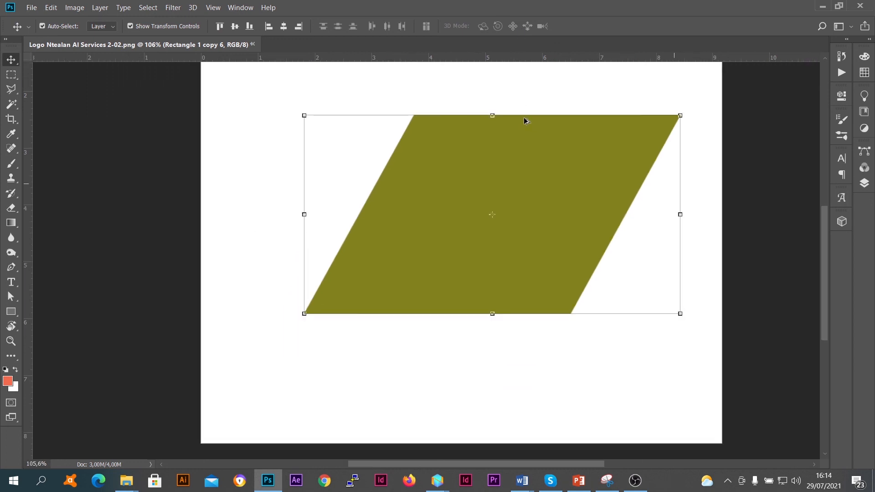
scroll(524, 119, down, 2)
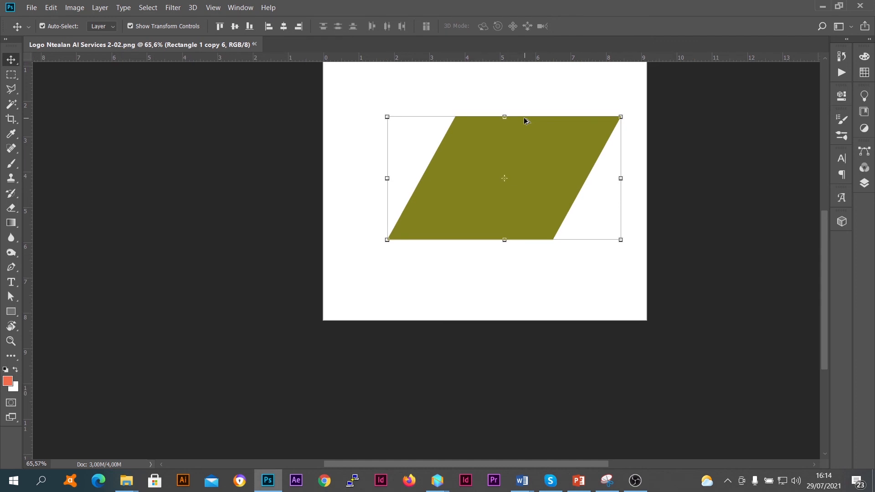
scroll(522, 109, up, 1)
key(space)
drag(520, 102, 451, 186)
click(513, 160)
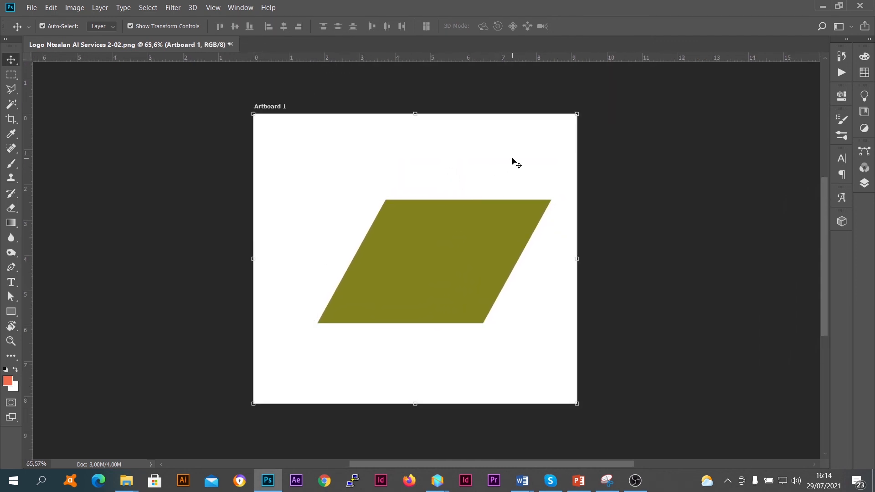